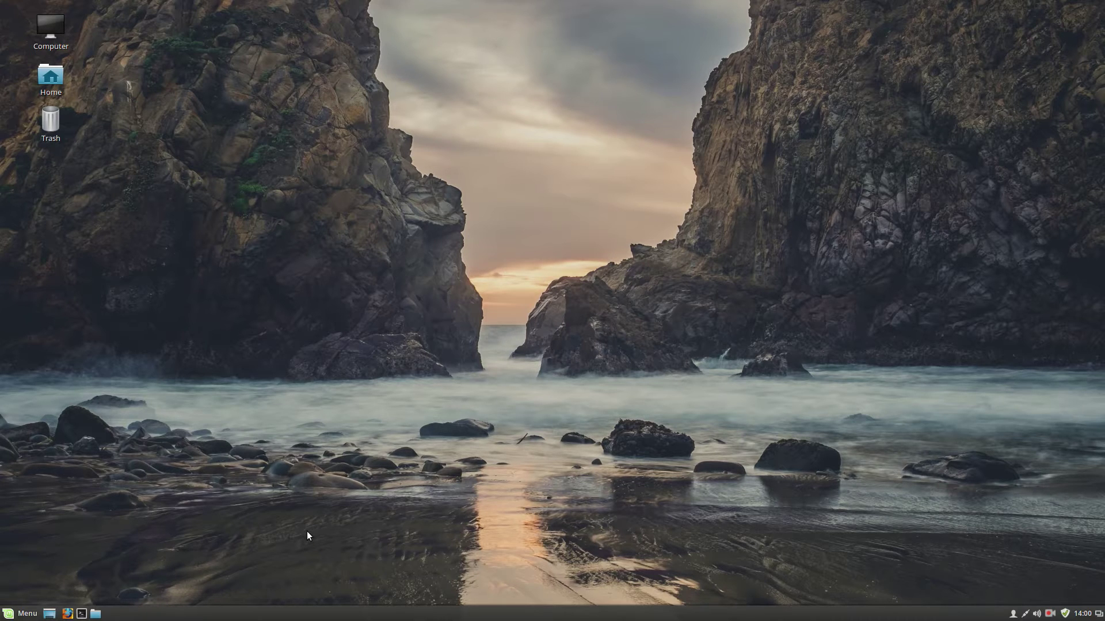
In Power Management, try the power-button action as Ask, then restore Shutdown immediately.
{"action": "left_click", "coordinate": [29, 614]}
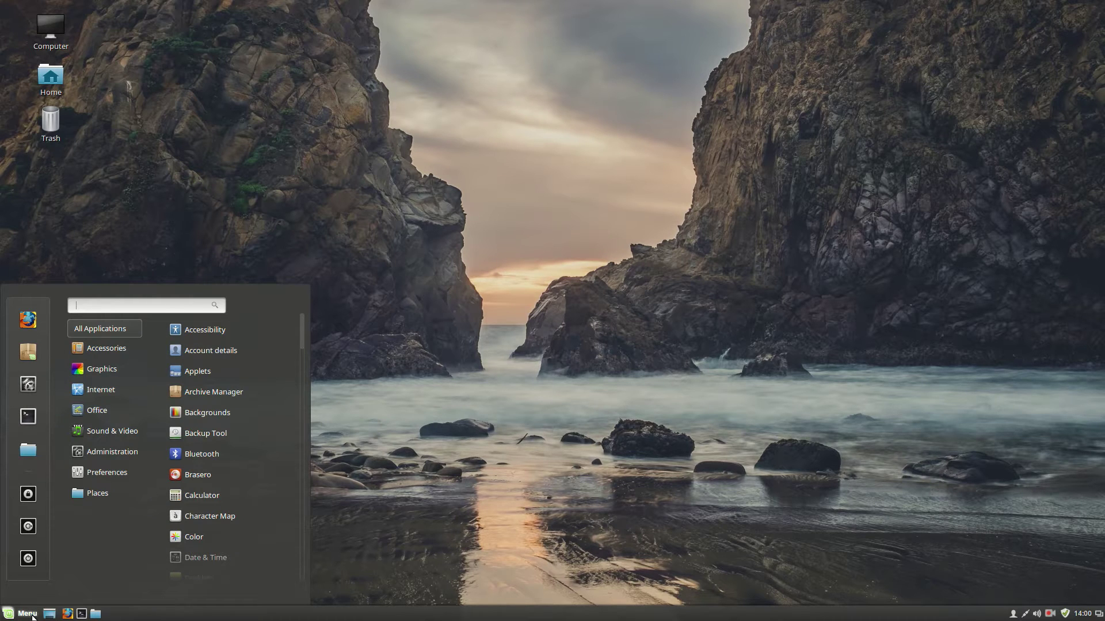
{"action": "type", "text": "power"}
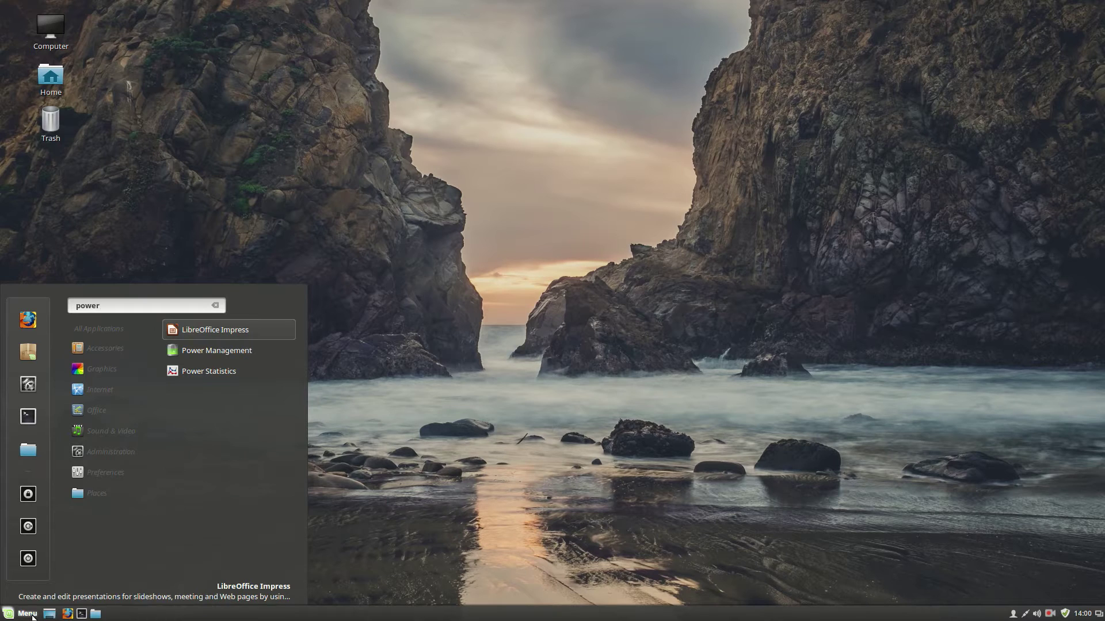
{"action": "key", "text": "Down"}
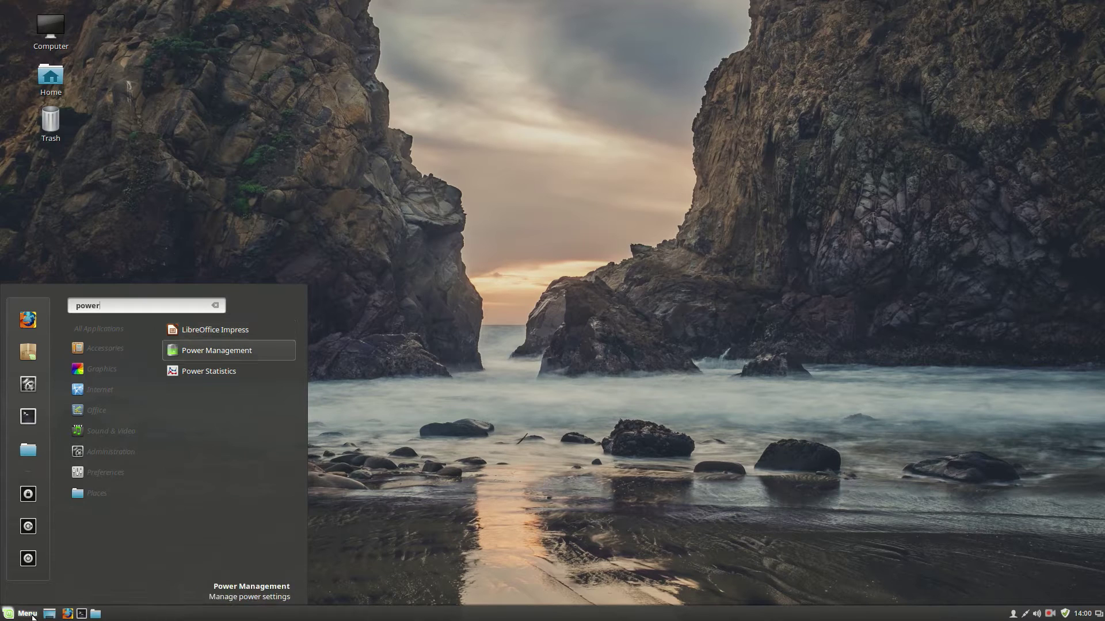
{"action": "key", "text": "Return"}
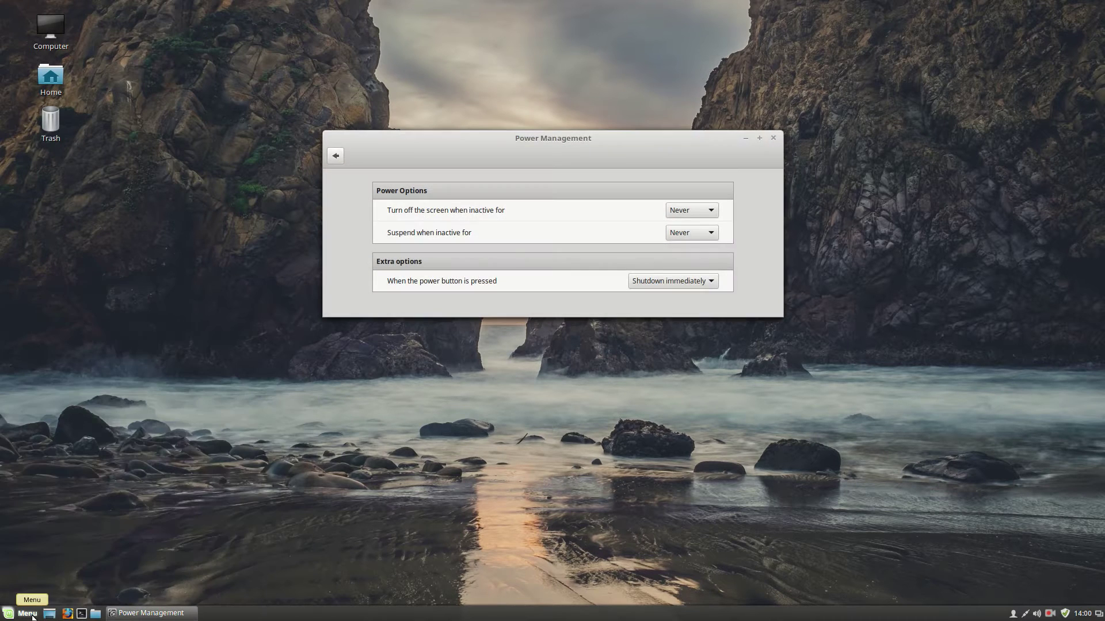
{"action": "left_click", "coordinate": [633, 284]}
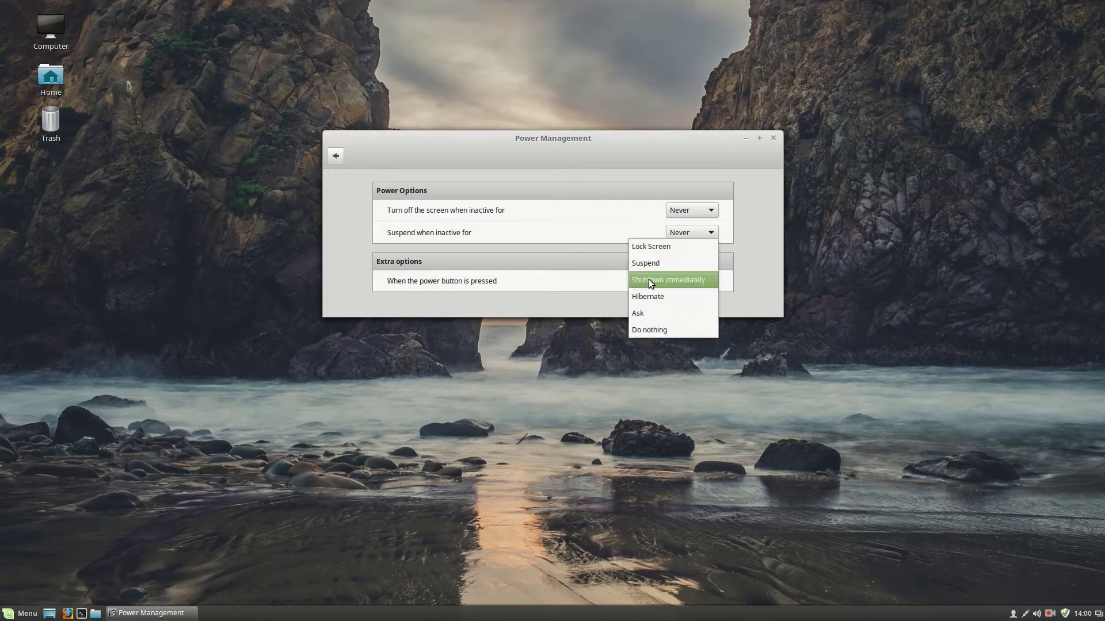
{"action": "left_click", "coordinate": [656, 315]}
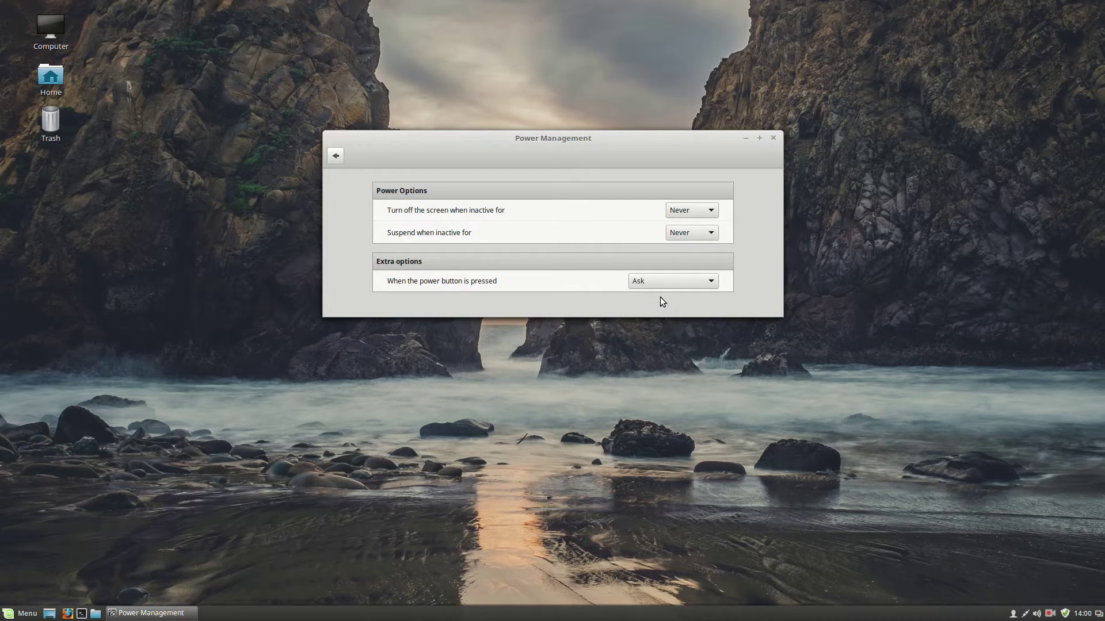
{"action": "left_click", "coordinate": [662, 279]}
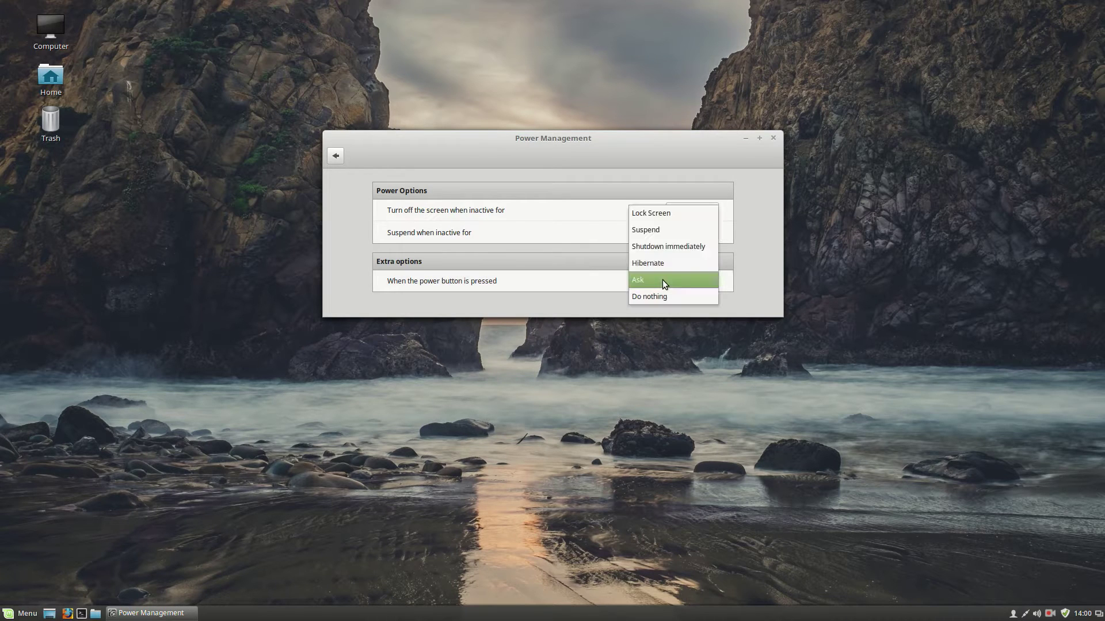
{"action": "left_click", "coordinate": [690, 248]}
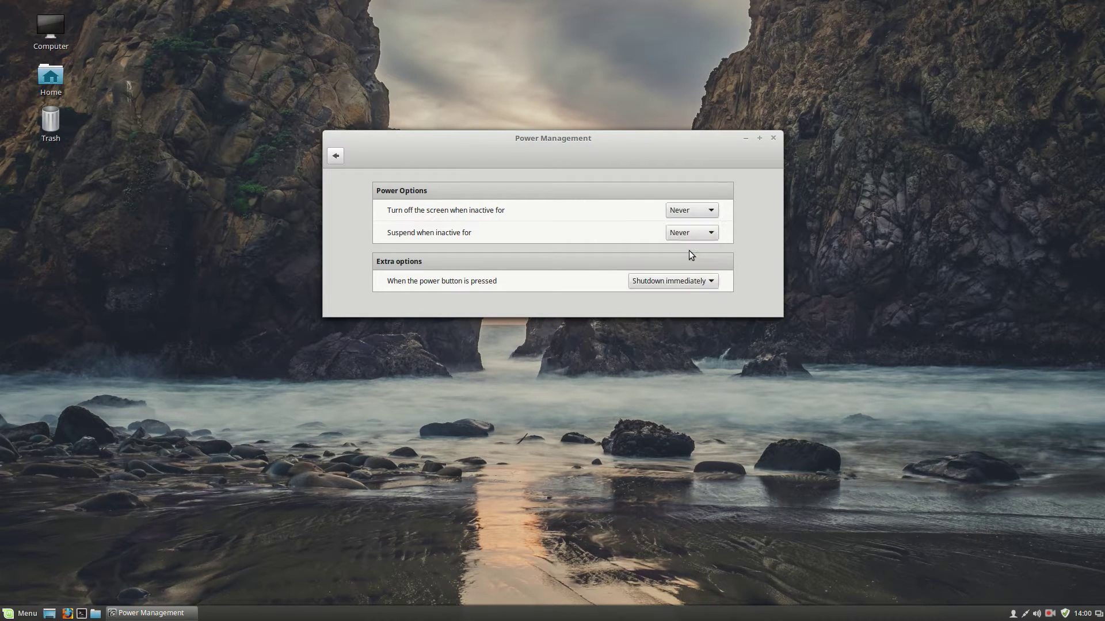
{"action": "left_click", "coordinate": [774, 139]}
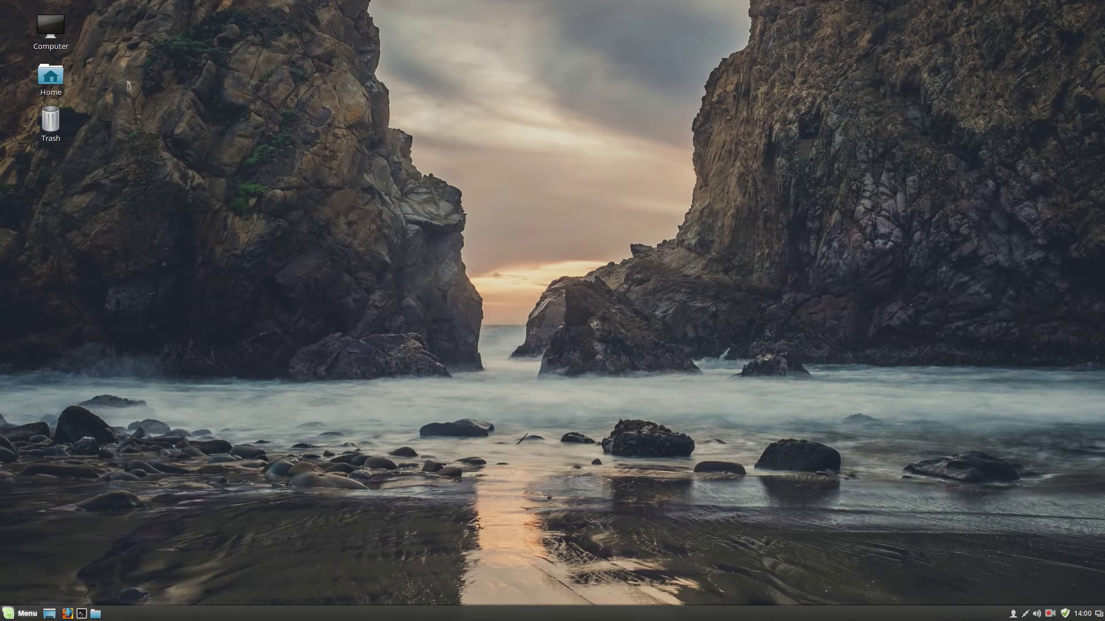
Launch Software Sources, authenticating with the administrator password.
{"action": "left_click", "coordinate": [21, 617]}
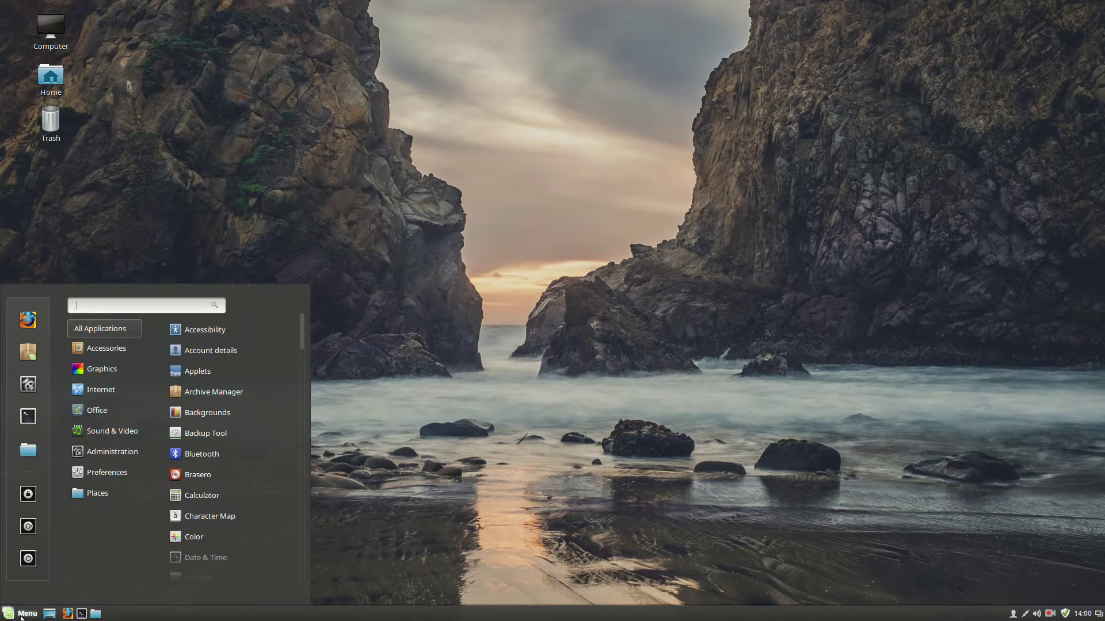
{"action": "type", "text": "sources"}
{"action": "key", "text": "Return"}
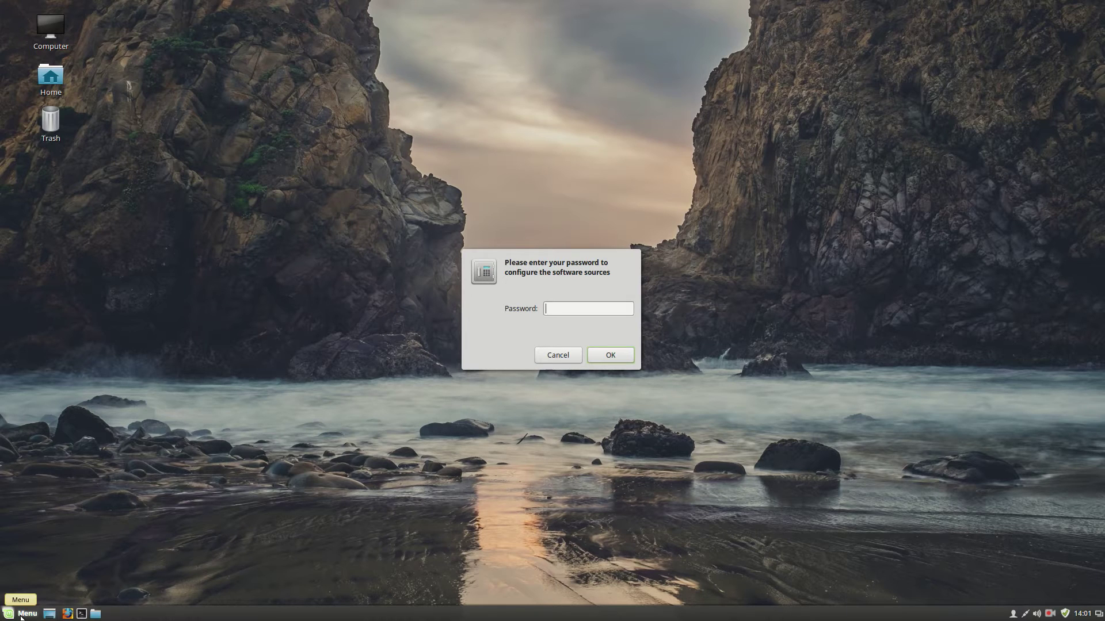
{"action": "type", "text": "•"}
{"action": "key", "text": "Return"}
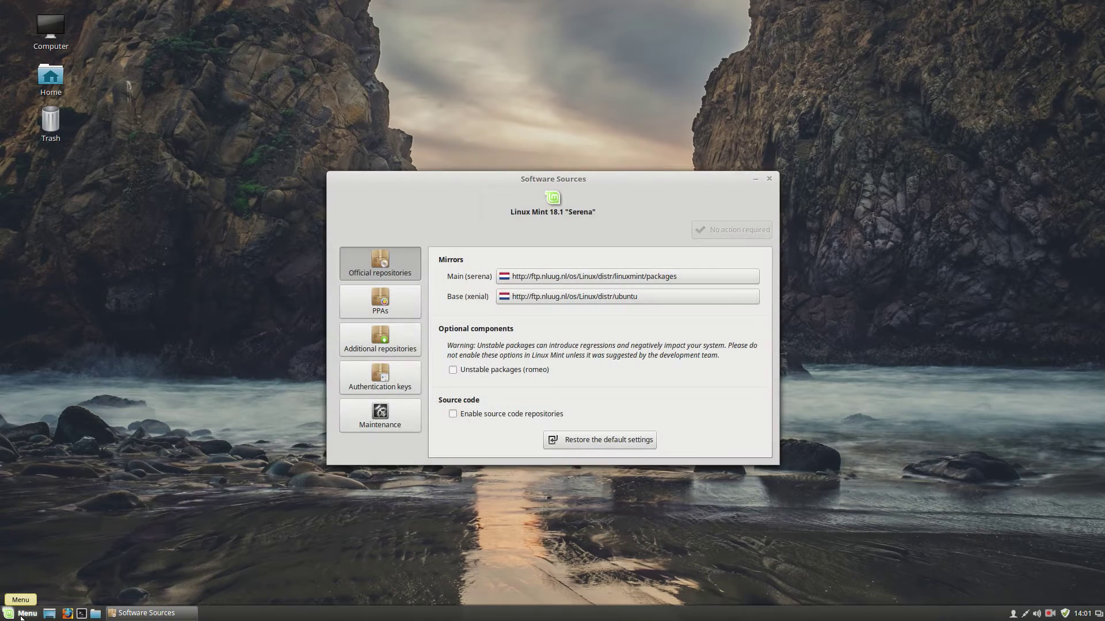
Choose NLUUG as the Main (serena) mirror and apply it.
{"action": "left_click", "coordinate": [731, 277]}
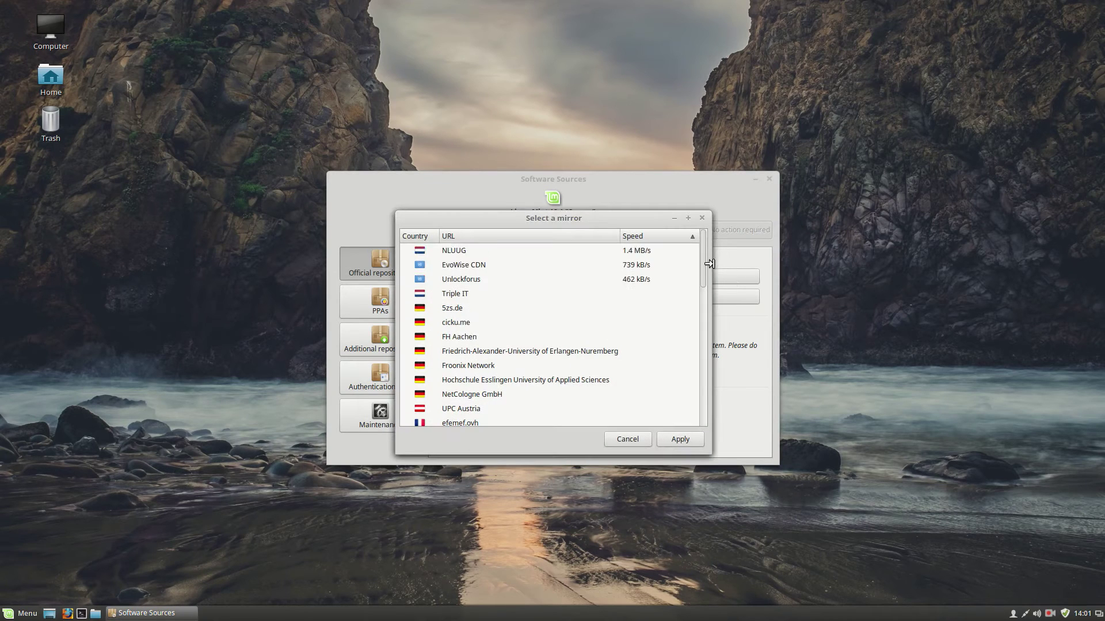
{"action": "left_click", "coordinate": [681, 253]}
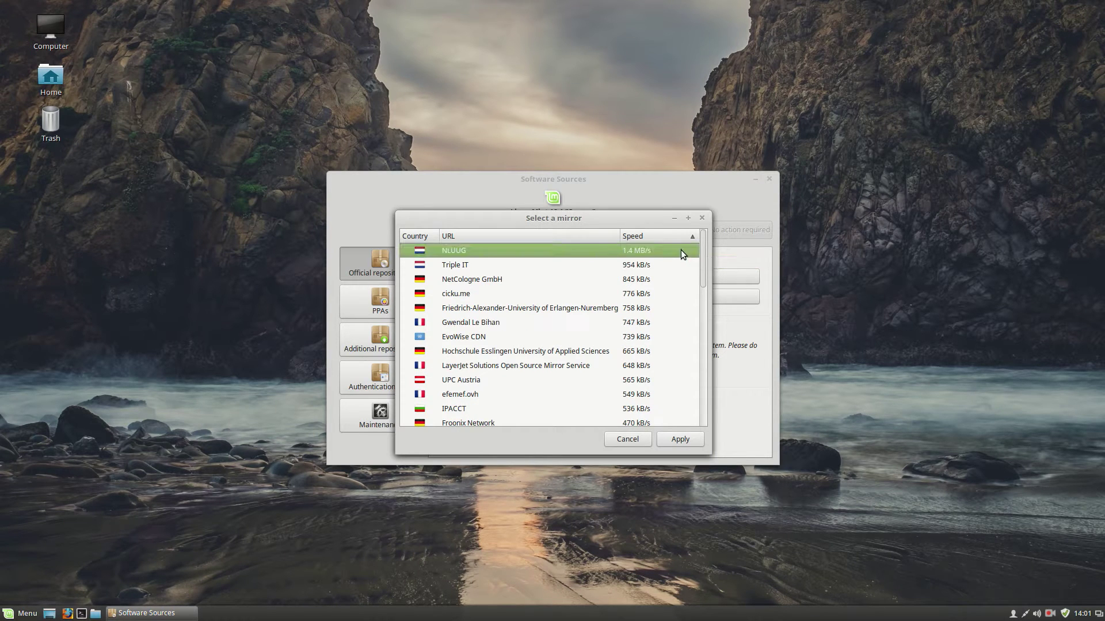
{"action": "left_click", "coordinate": [677, 442]}
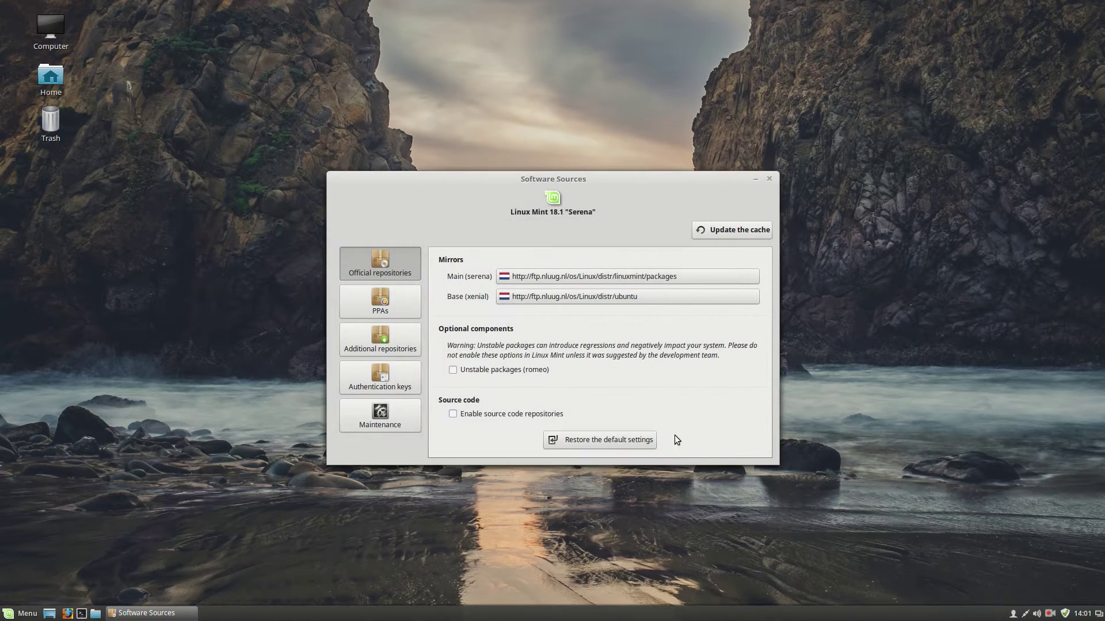
{"action": "left_click", "coordinate": [693, 296]}
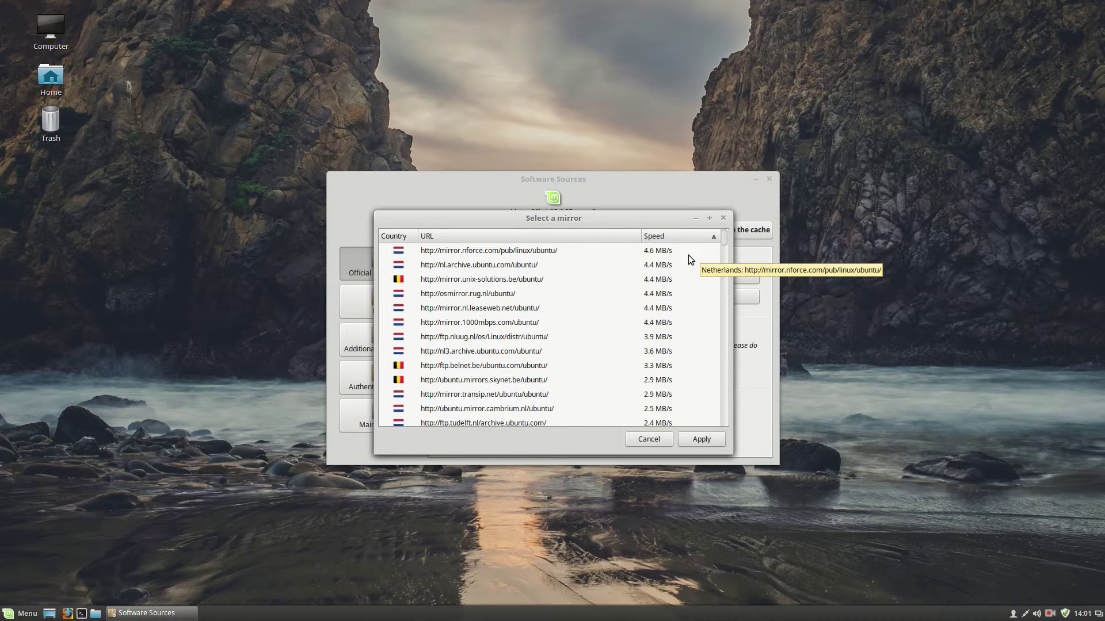
Apply mirror.nforce.com as the Base (xenial) mirror, update the package cache, and close Software Sources.
{"action": "left_click", "coordinate": [682, 253]}
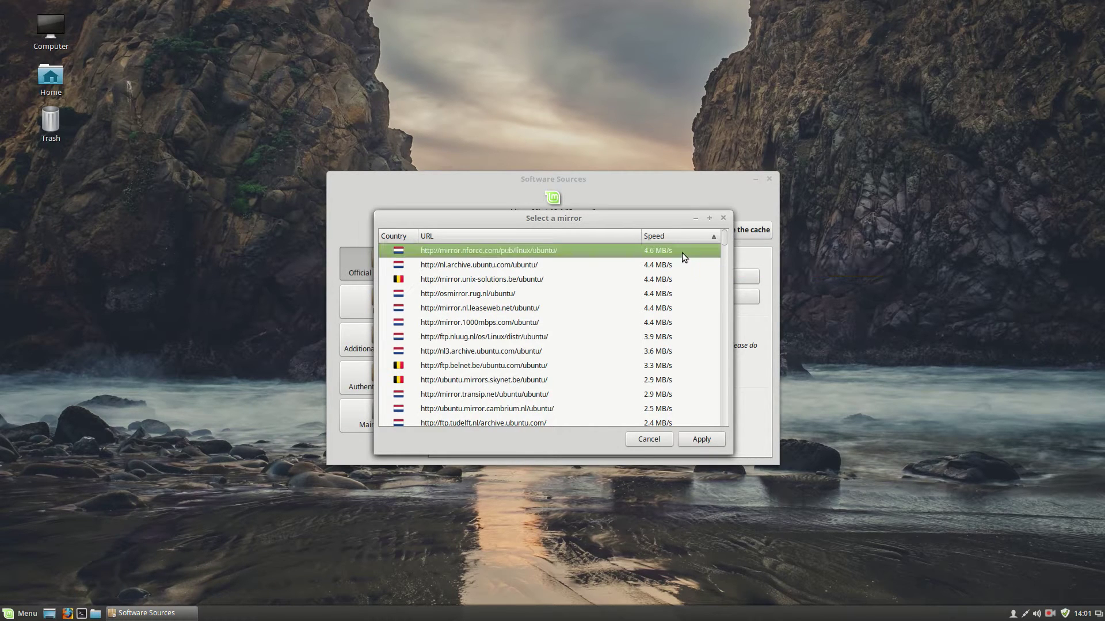
{"action": "left_click", "coordinate": [695, 442]}
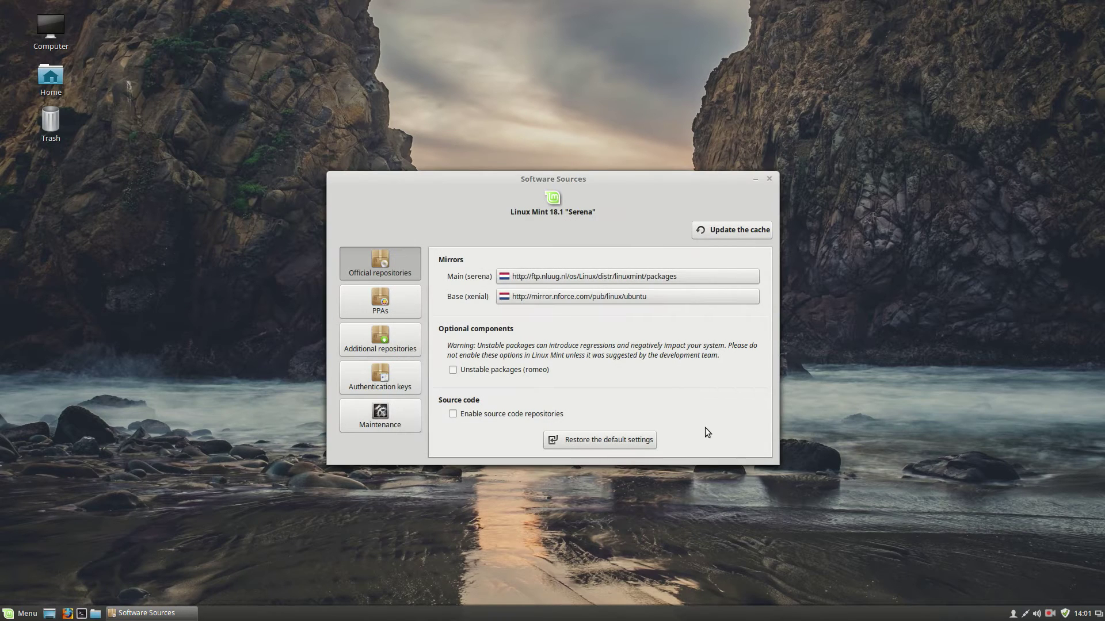
{"action": "left_click", "coordinate": [727, 231]}
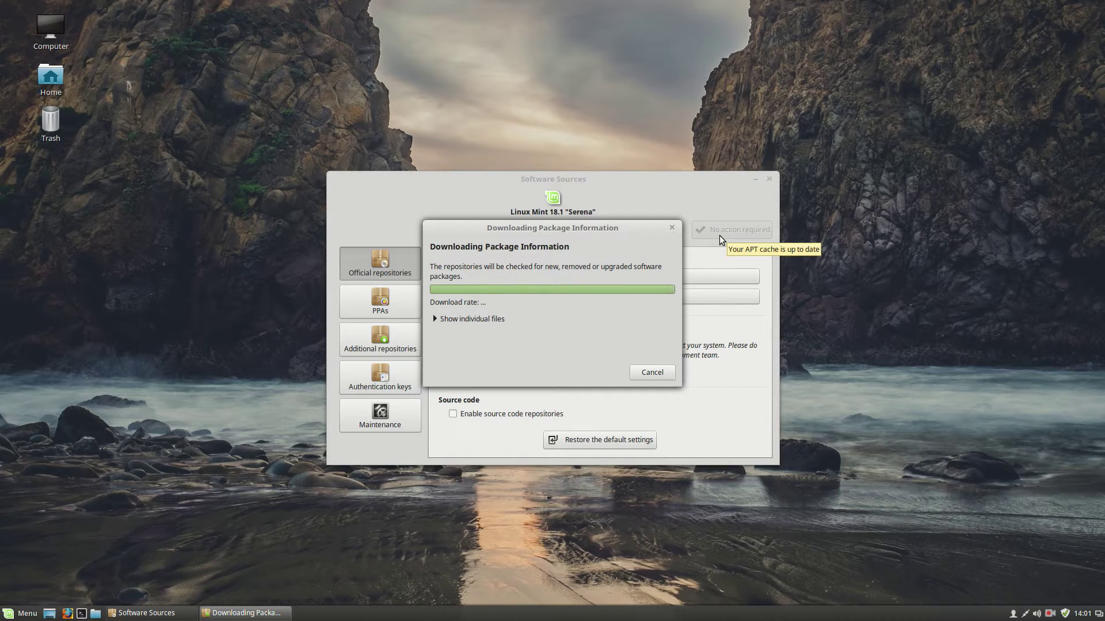
{"action": "left_click", "coordinate": [769, 179]}
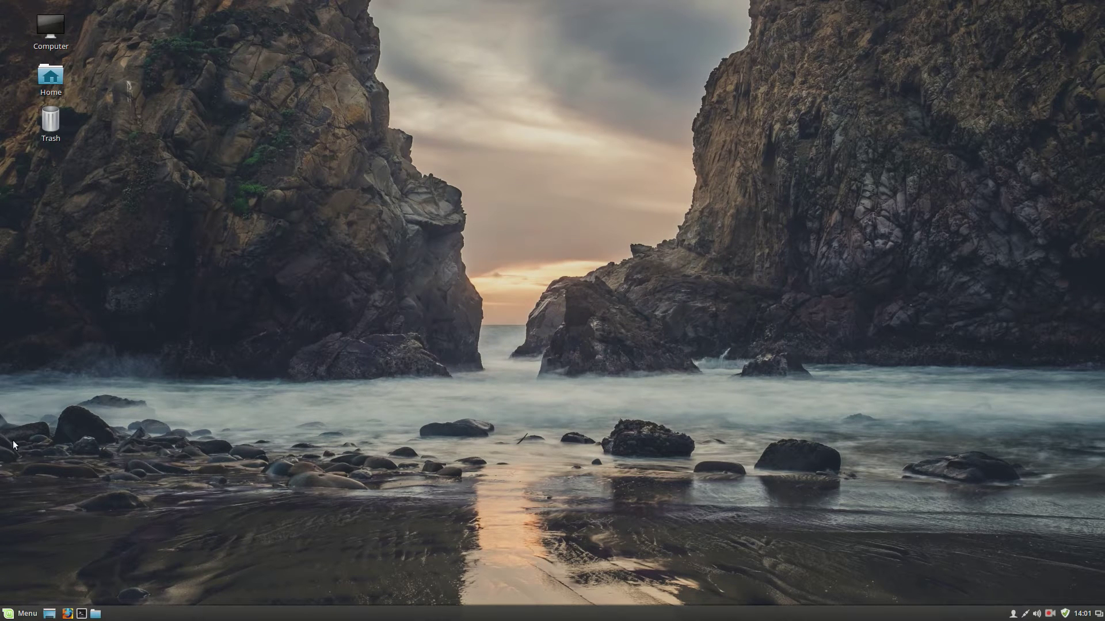
{"action": "left_click", "coordinate": [2, 613]}
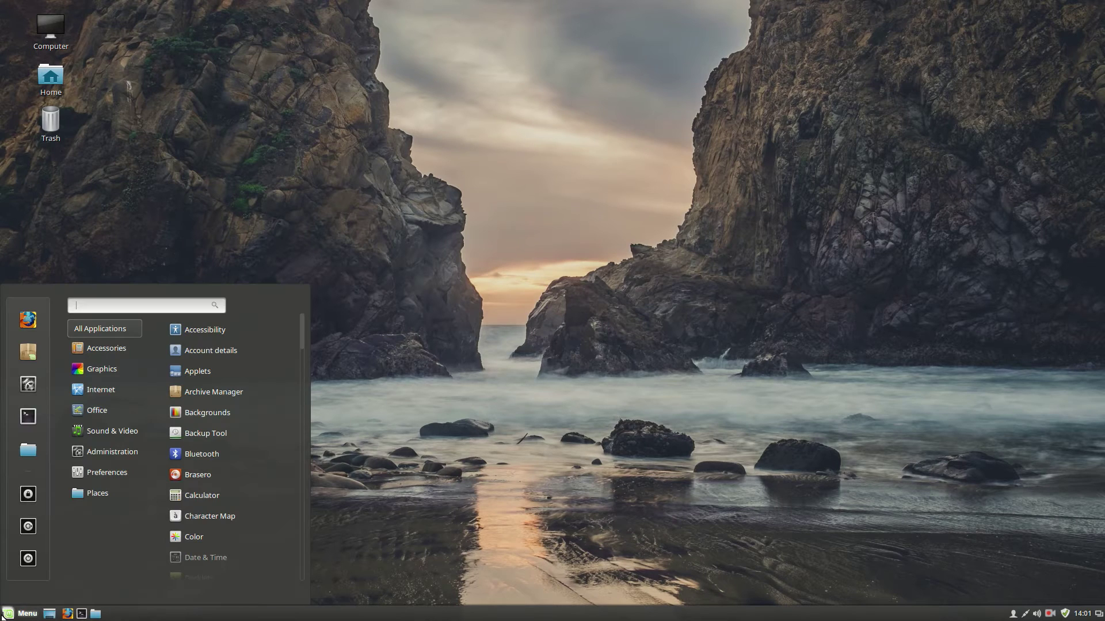
{"action": "type", "text": "update"}
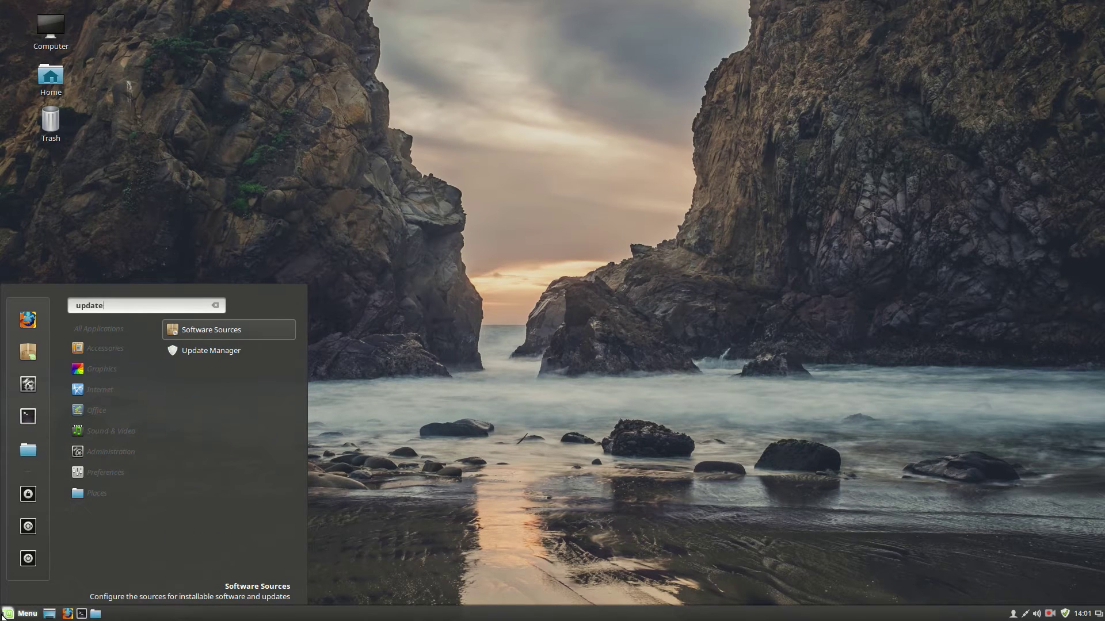
{"action": "key", "text": "Down"}
{"action": "key", "text": "Return"}
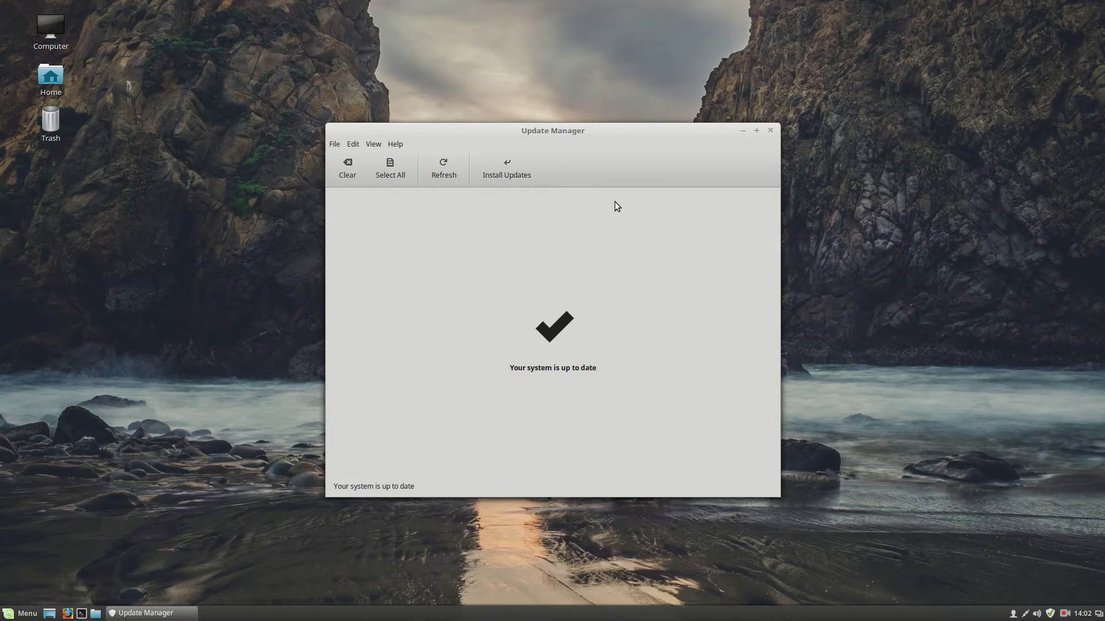
{"action": "left_click", "coordinate": [771, 130]}
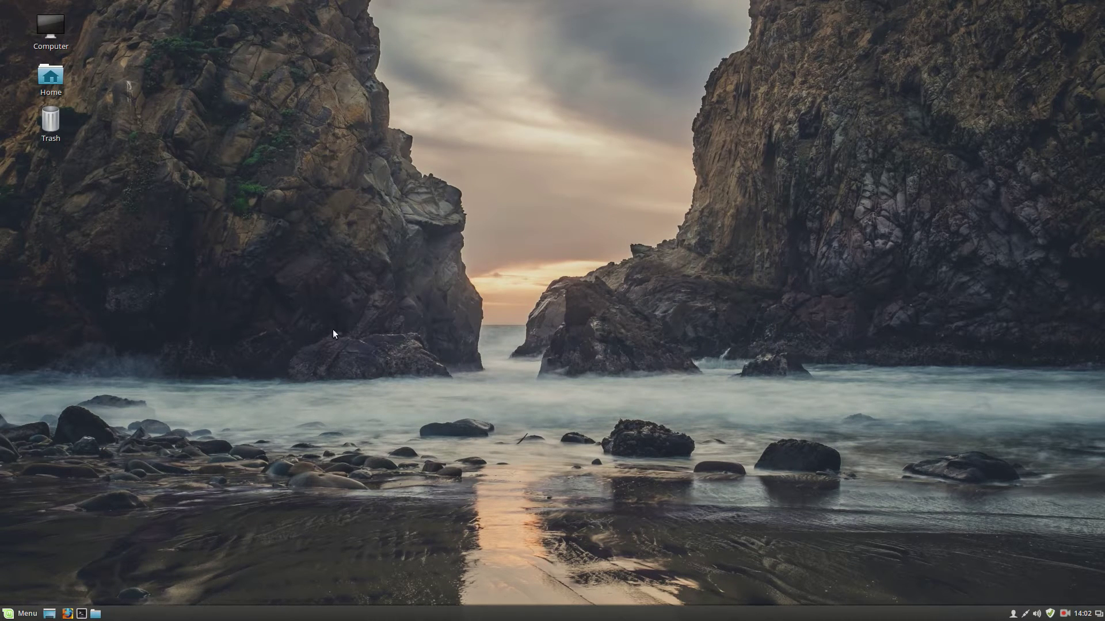
{"action": "left_click", "coordinate": [5, 613]}
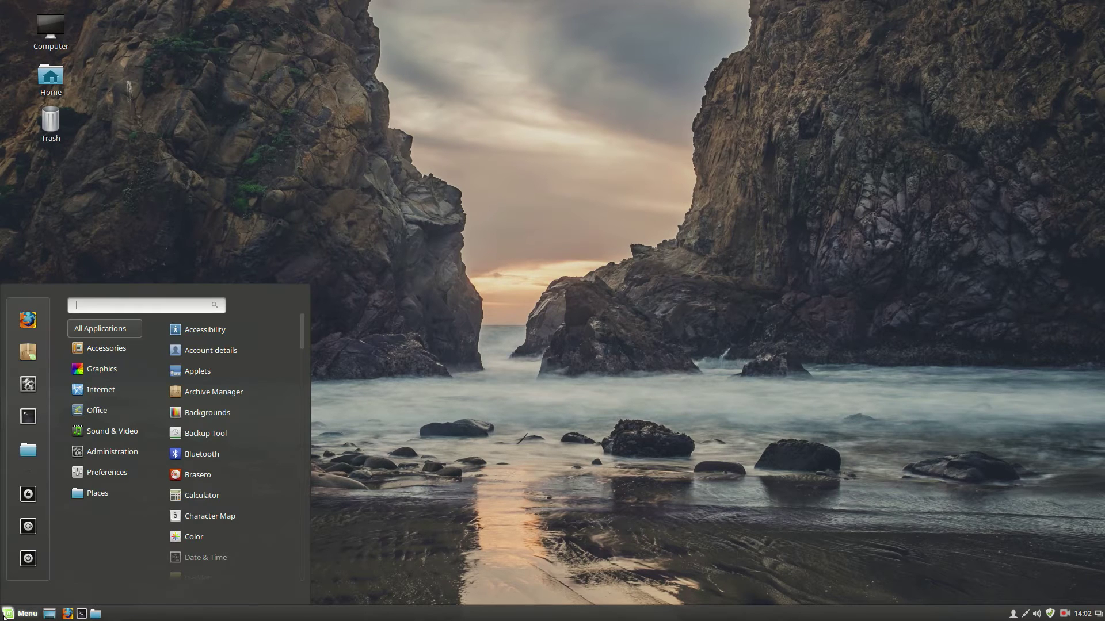
{"action": "type", "text": "dev"}
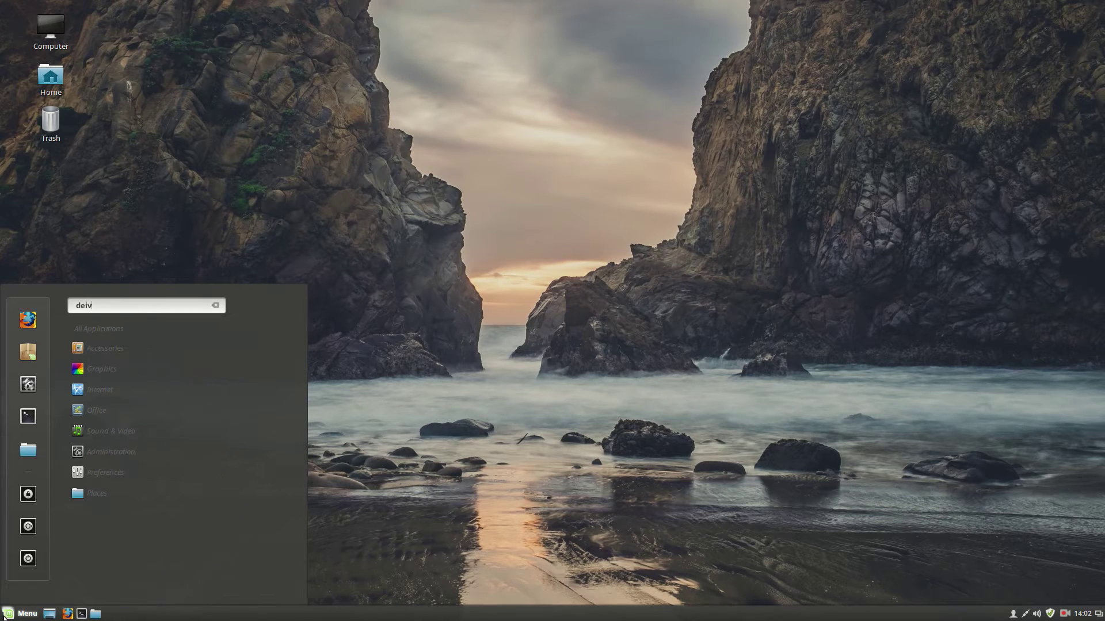
{"action": "type", "text": "icd"}
{"action": "key", "text": "BackSpace"}
{"action": "type", "text": "e"}
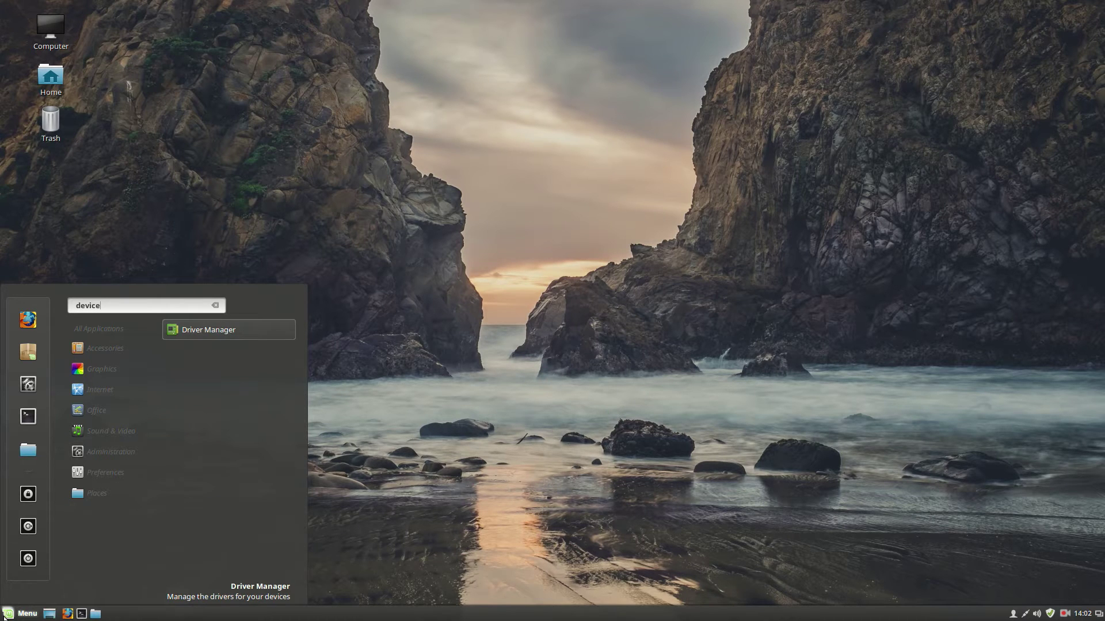
{"action": "key", "text": "Return"}
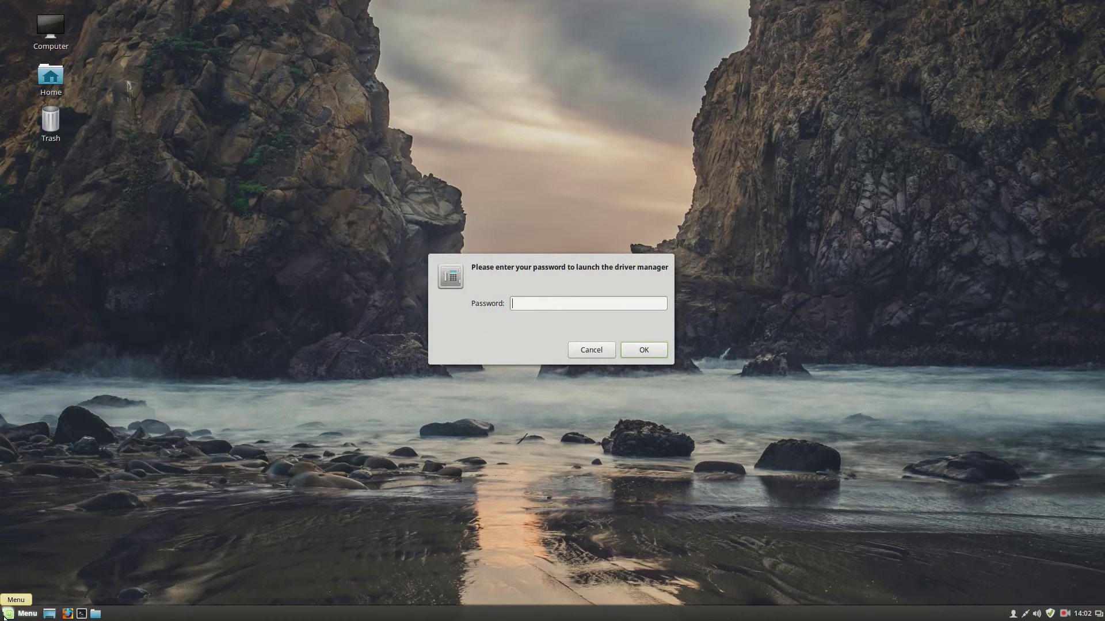
{"action": "type", "text": "••"}
{"action": "key", "text": "Return"}
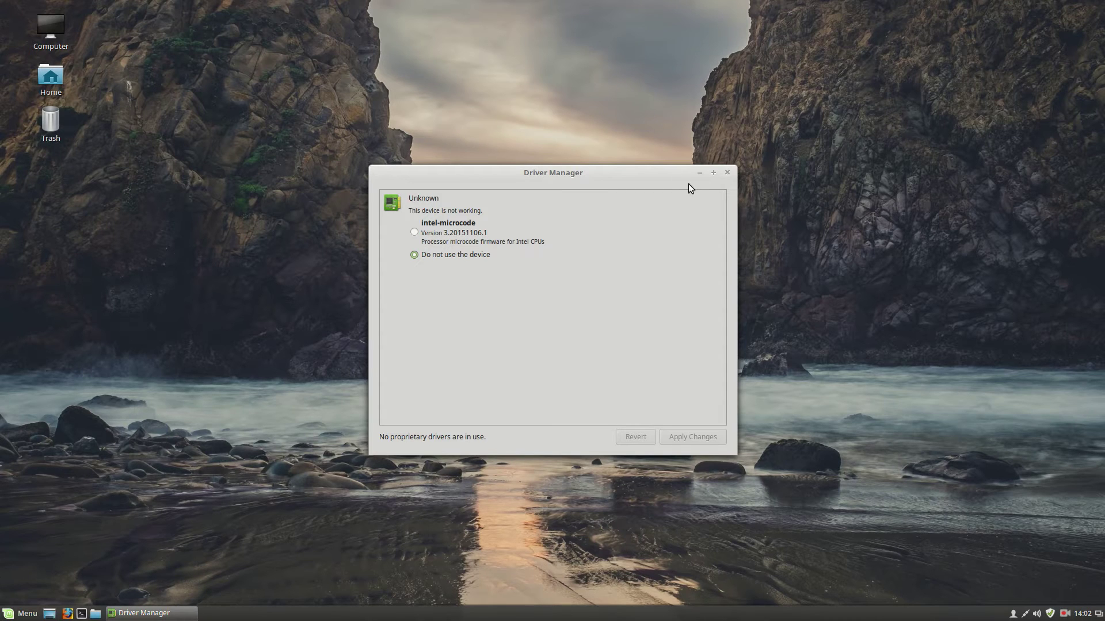
{"action": "left_click", "coordinate": [724, 174]}
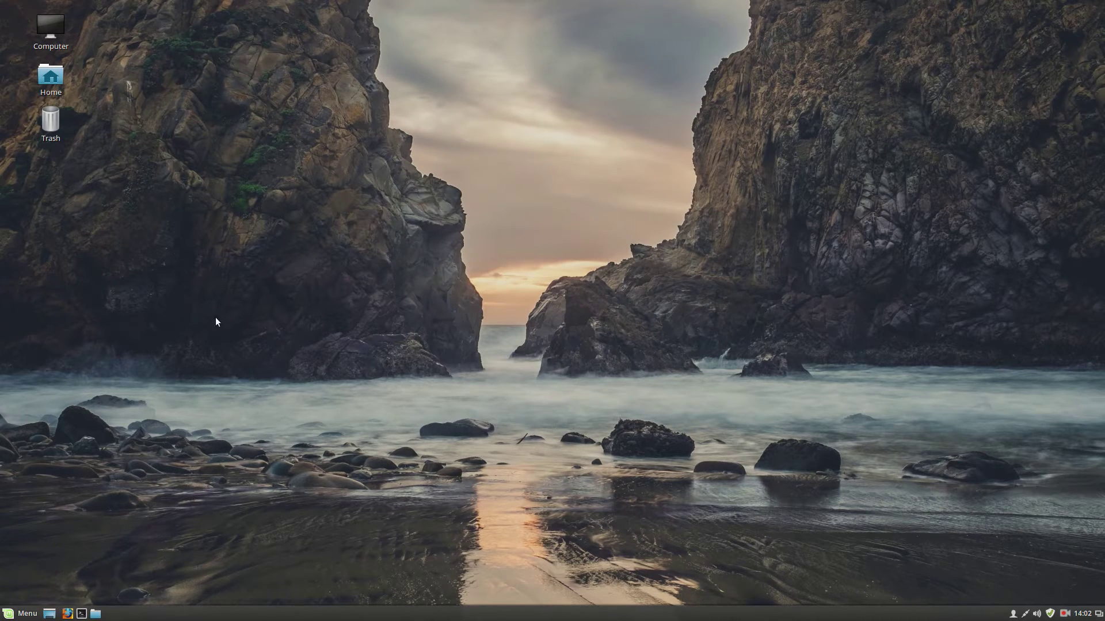
{"action": "left_click", "coordinate": [23, 615]}
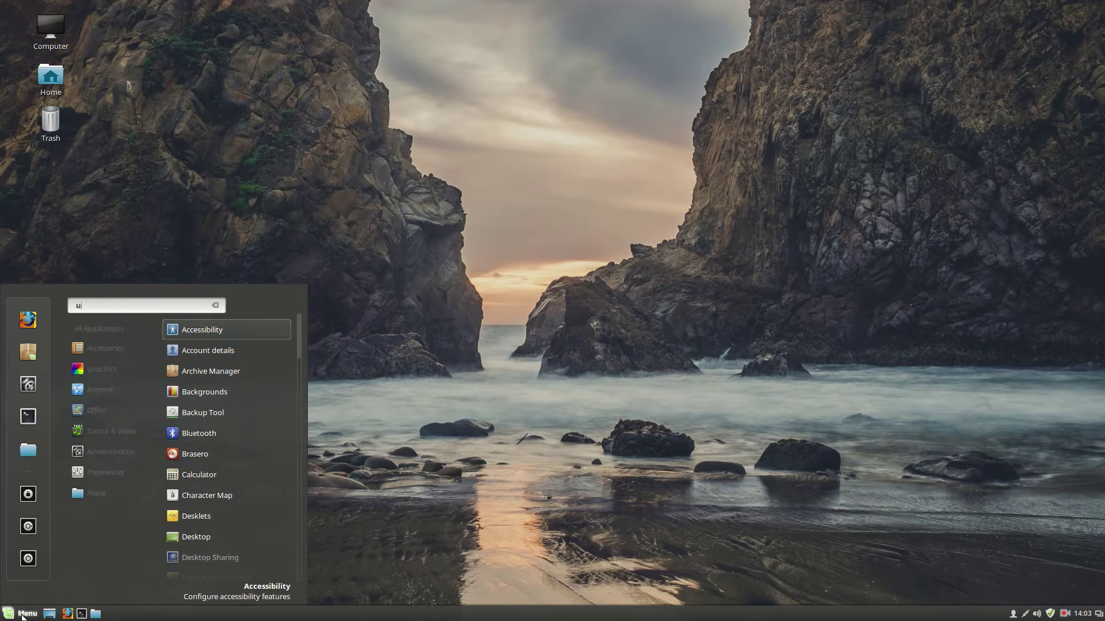
Launch Software Manager, authenticating with the administrator password.
{"action": "type", "text": "software"}
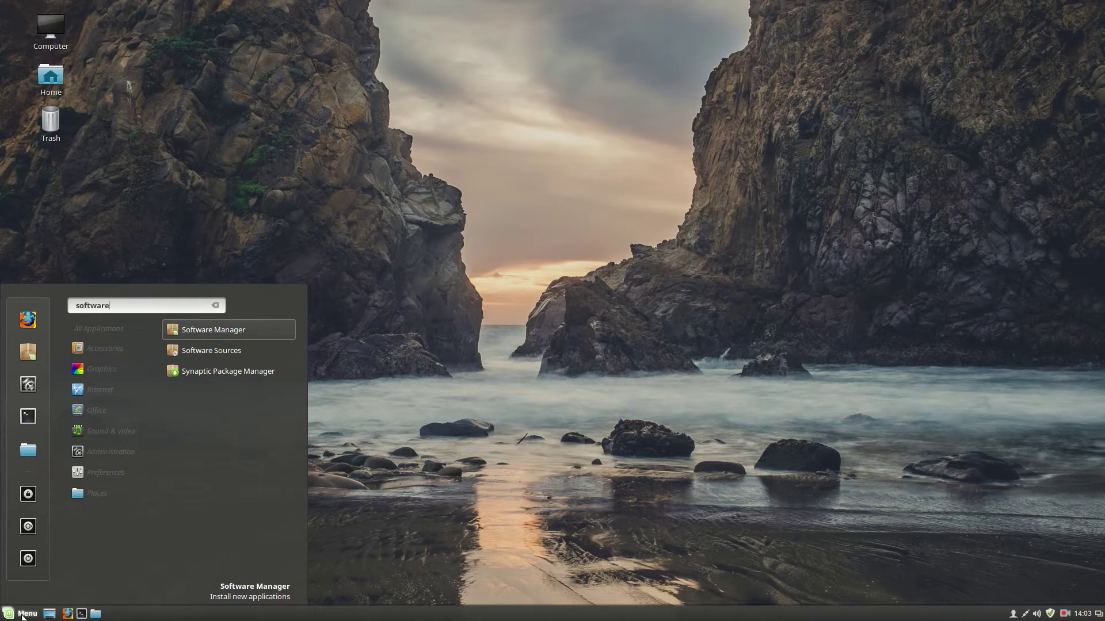
{"action": "key", "text": "Return"}
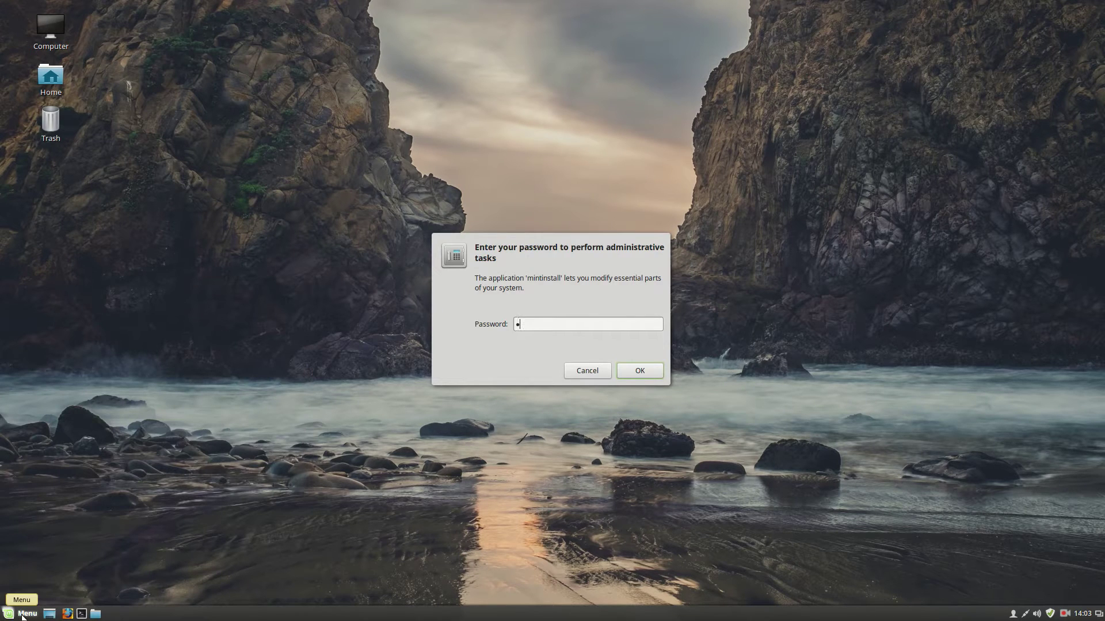
{"action": "key", "text": "Return"}
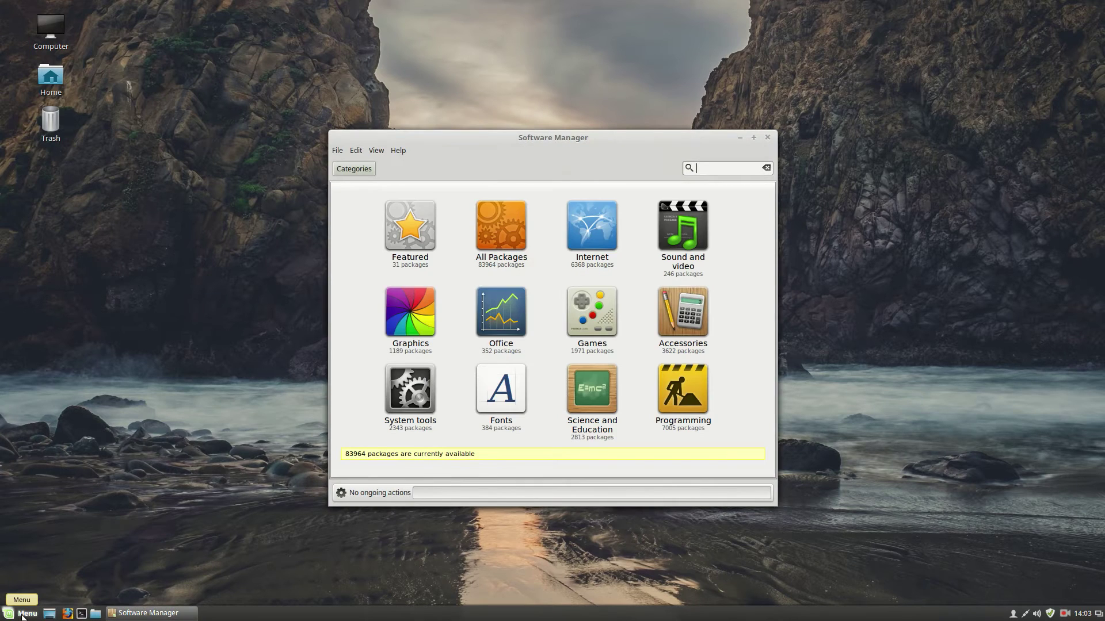
Search 'ubuntu-res' and open the installed Ubuntu-restricted-extras package page.
{"action": "type", "text": "ubuntu-res"}
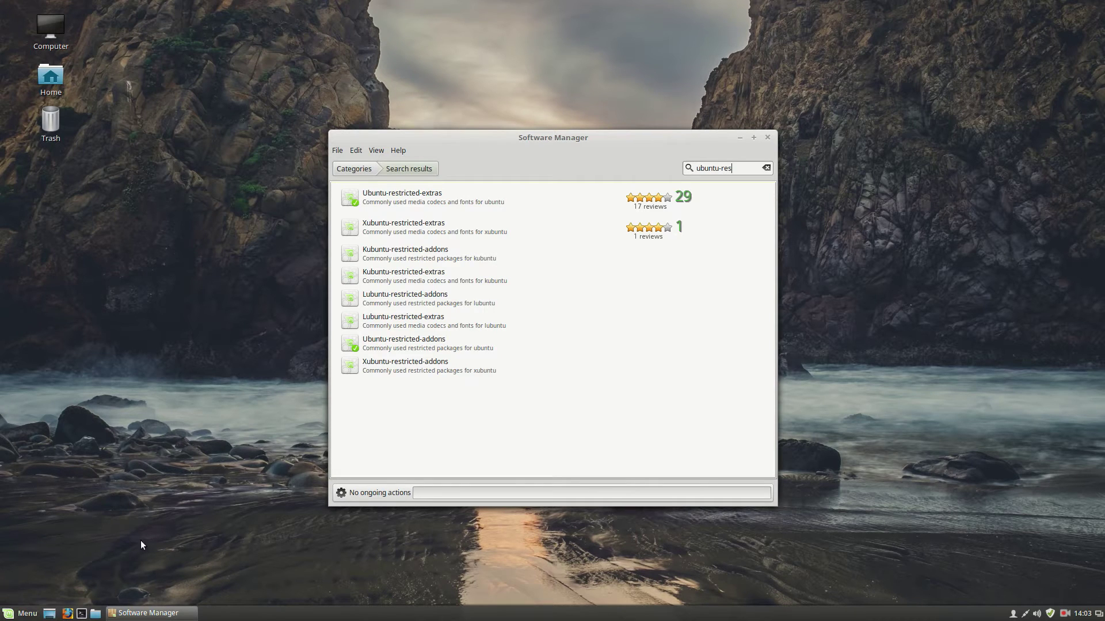
{"action": "left_click", "coordinate": [474, 197]}
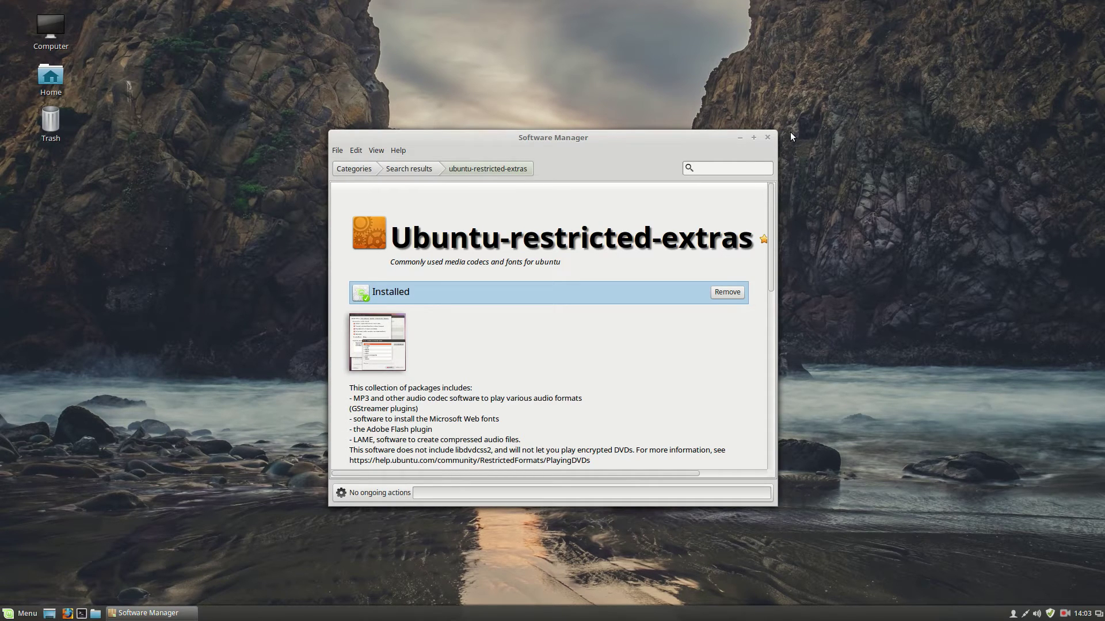
{"action": "left_click", "coordinate": [714, 167]}
{"action": "type", "text": "vlc"}
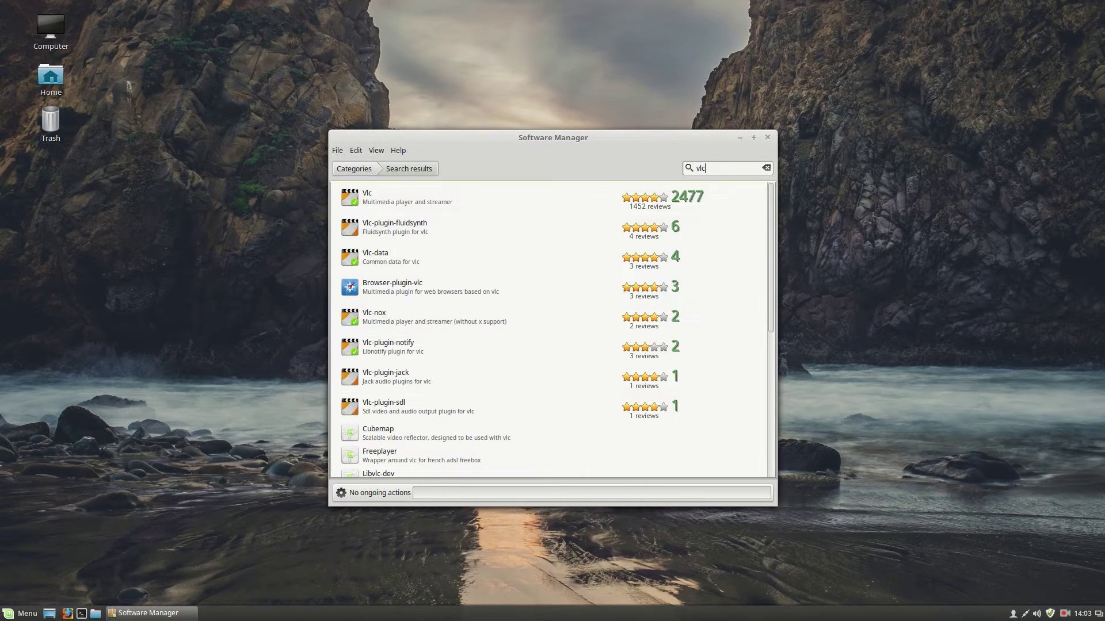
Open the Vlc package page to confirm it is installed, then close Software Manager.
{"action": "left_click", "coordinate": [460, 206]}
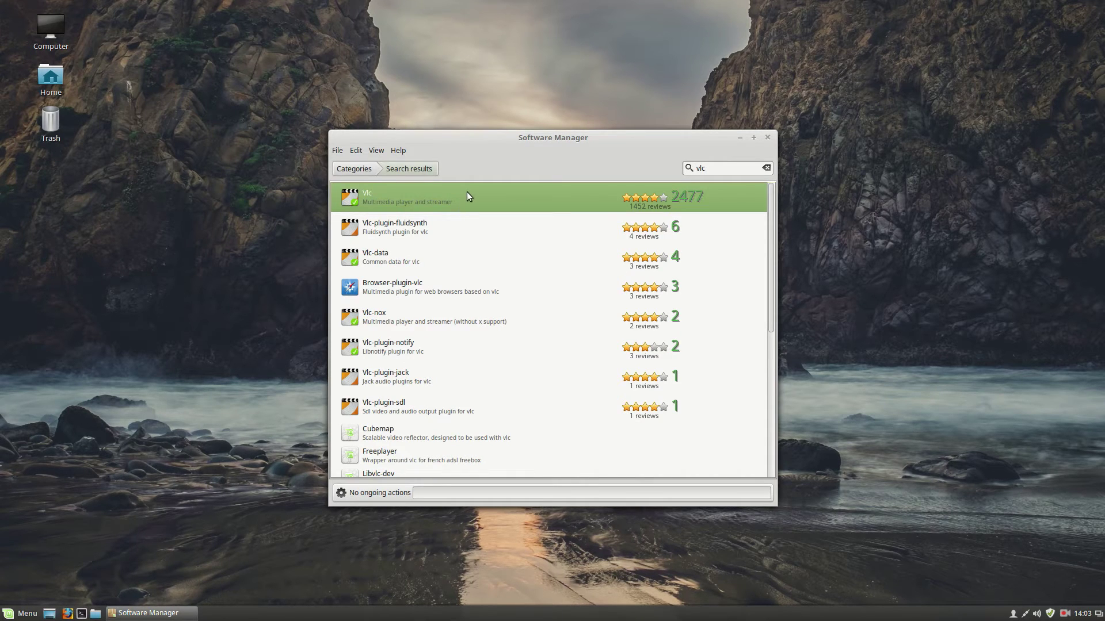
{"action": "double_click", "coordinate": [467, 196]}
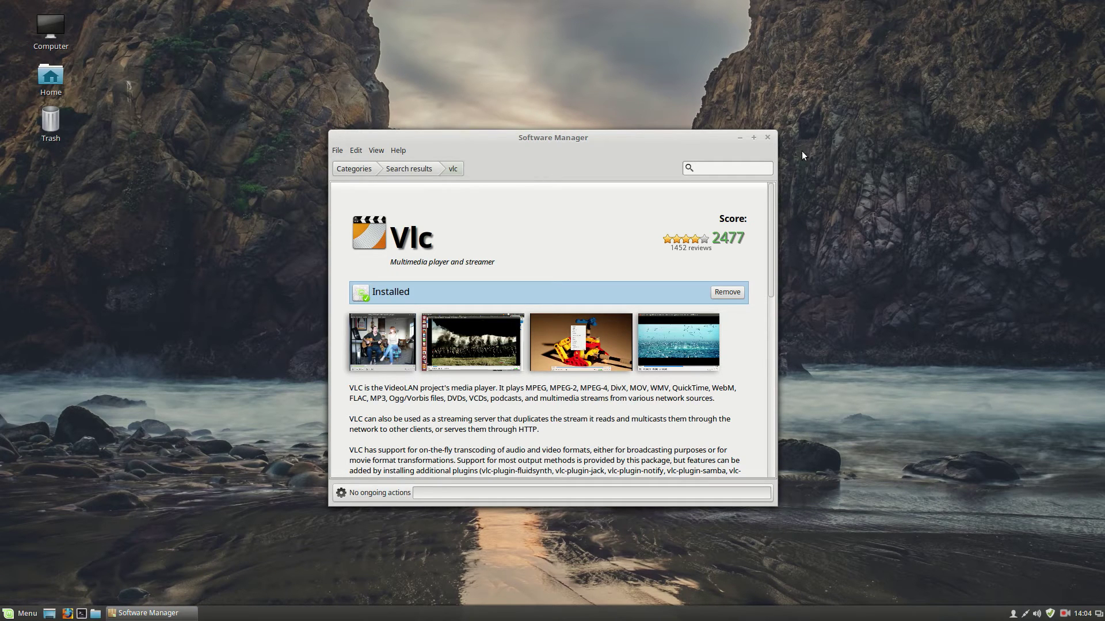
{"action": "left_click", "coordinate": [768, 137]}
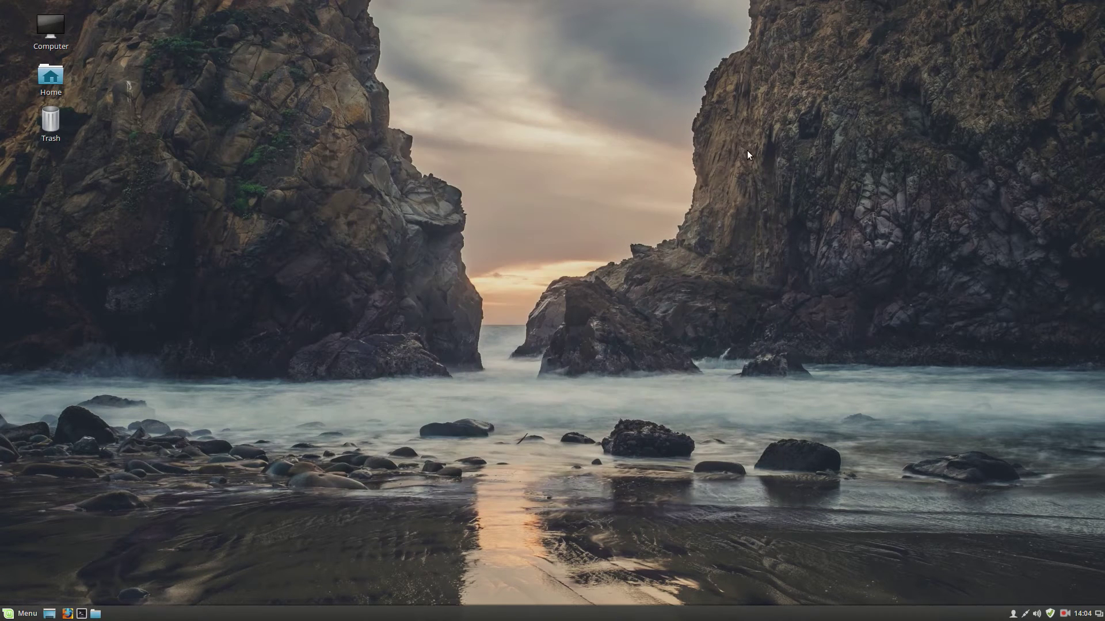
Relaunch Software Manager, search 'gufw', and open the already-installed Gufw package page.
{"action": "left_click", "coordinate": [23, 613]}
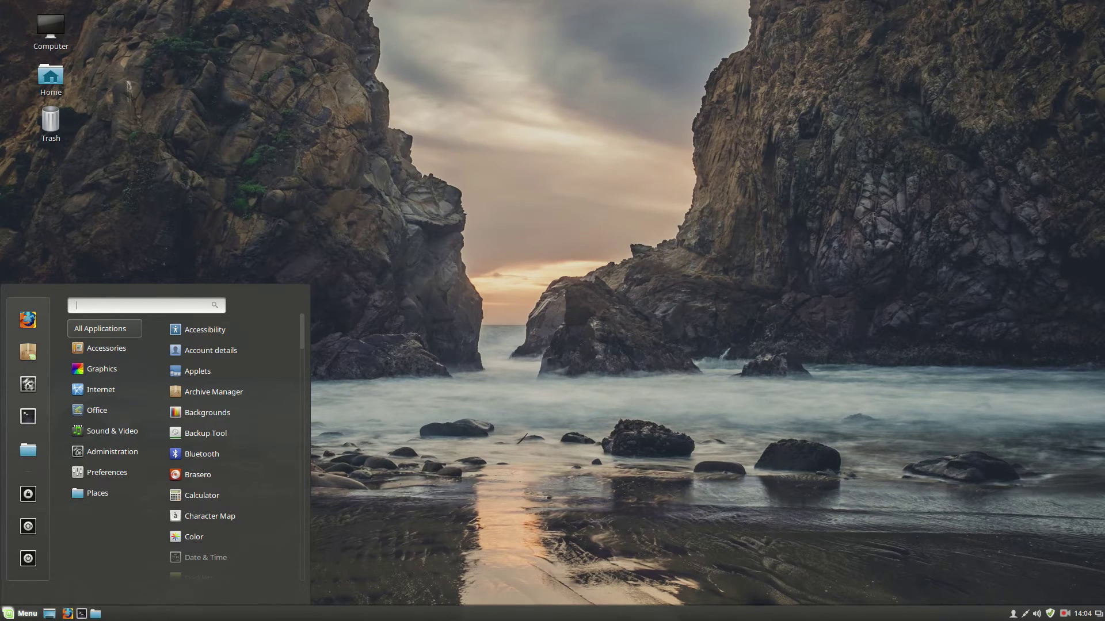
{"action": "type", "text": "software"}
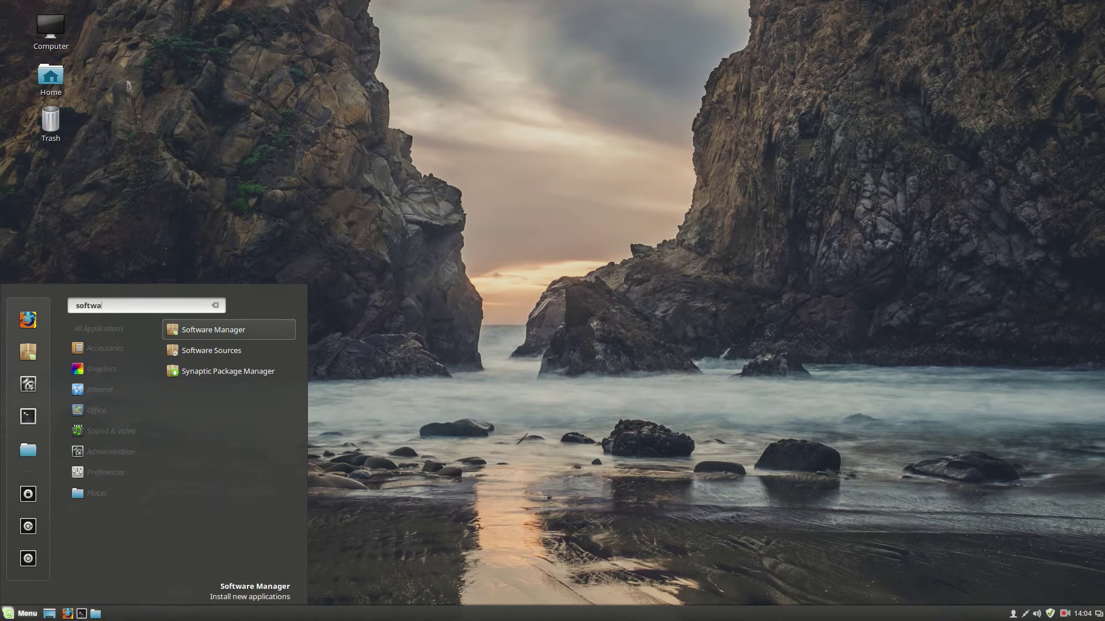
{"action": "key", "text": "Return"}
{"action": "key", "text": "Return"}
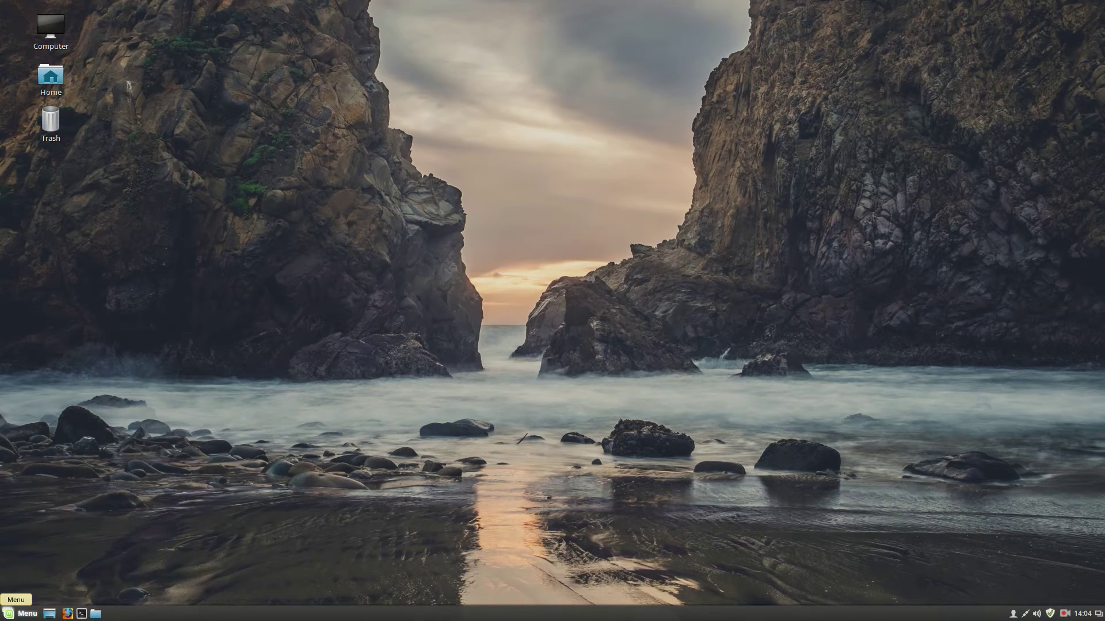
{"action": "type", "text": "gu"}
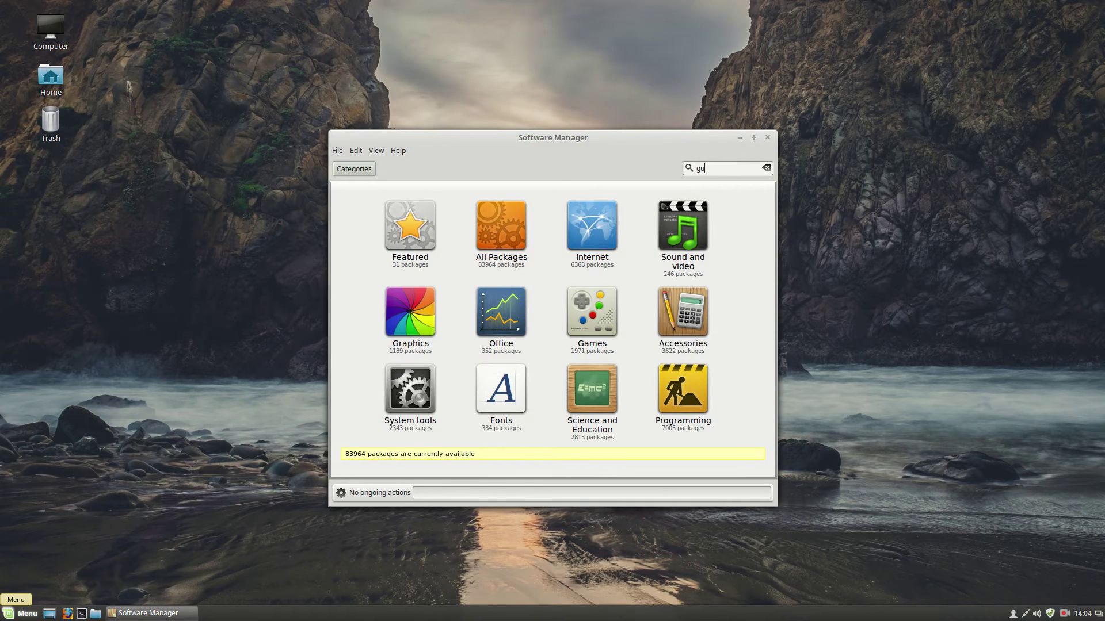
{"action": "type", "text": "fw"}
{"action": "key", "text": "Return"}
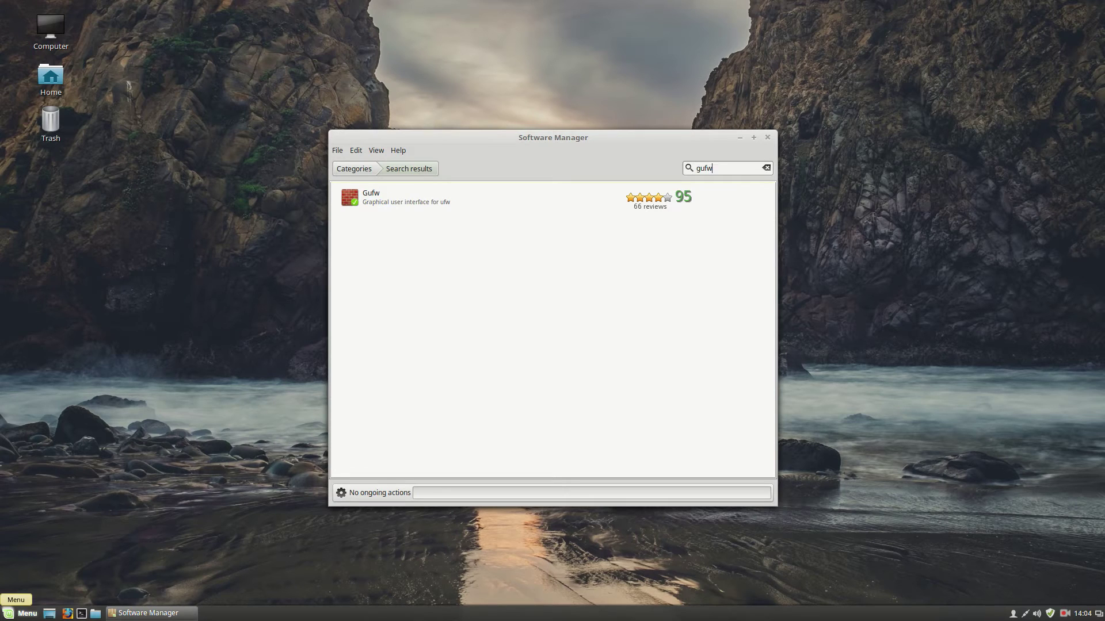
{"action": "left_click", "coordinate": [447, 197]}
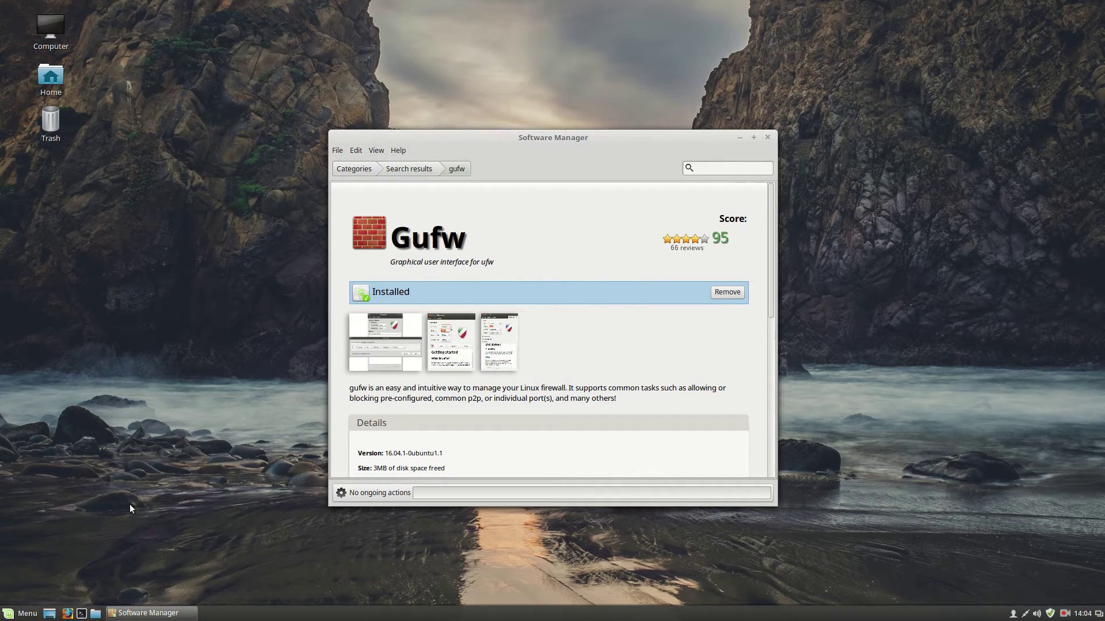
Start Gufw Firewall Configuration, close Software Manager, and view the two FTP port 21 deny rules.
{"action": "left_click", "coordinate": [9, 615]}
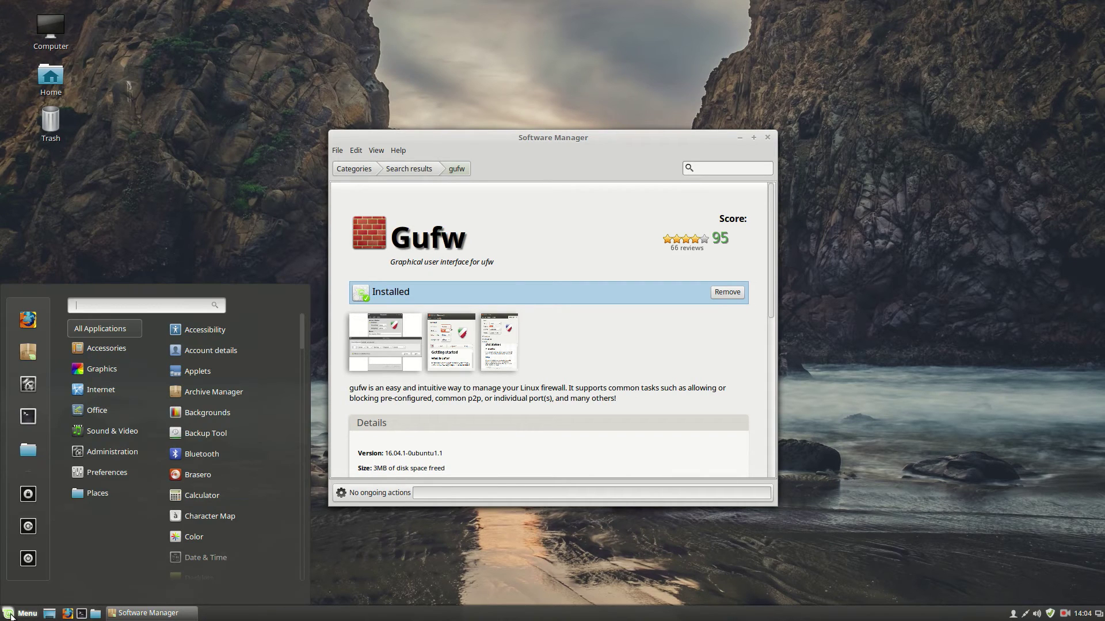
{"action": "type", "text": "gufw"}
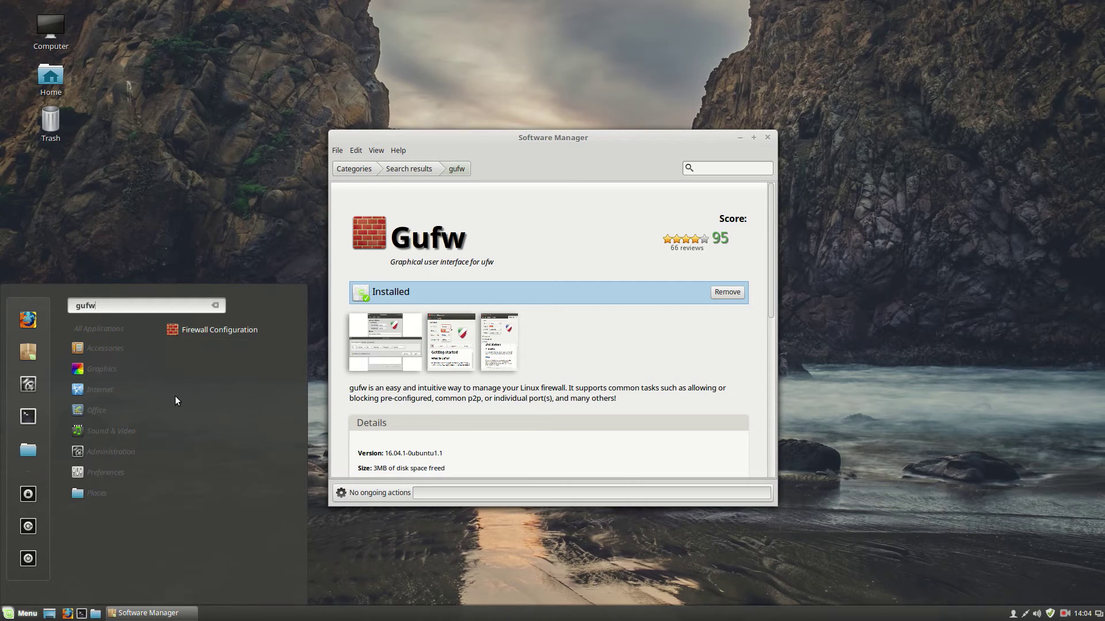
{"action": "left_click", "coordinate": [213, 335]}
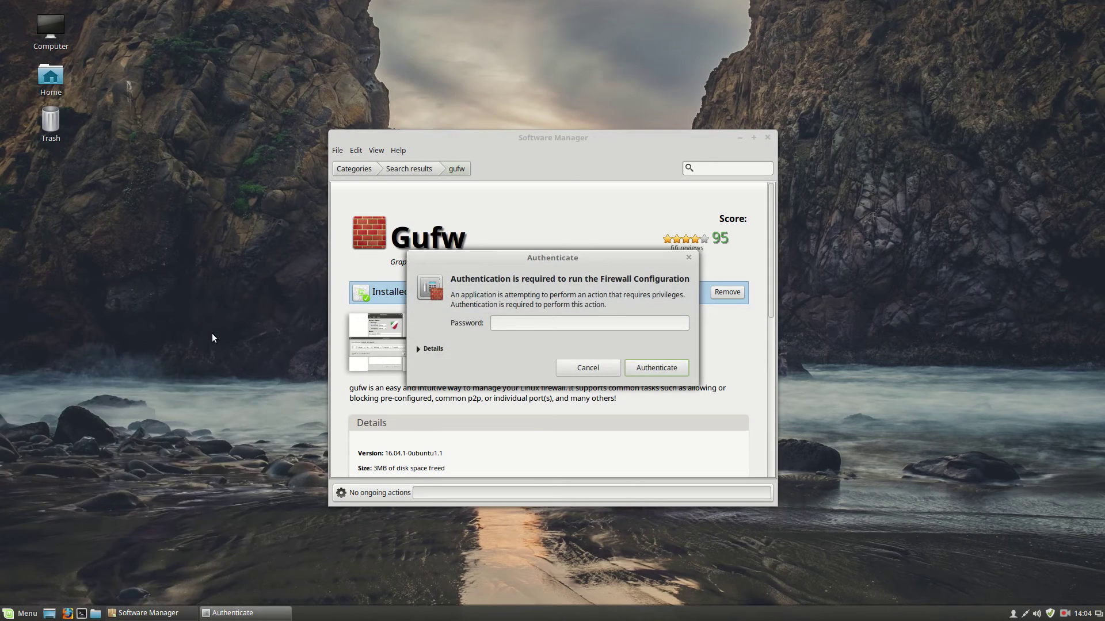
{"action": "key", "text": "Return"}
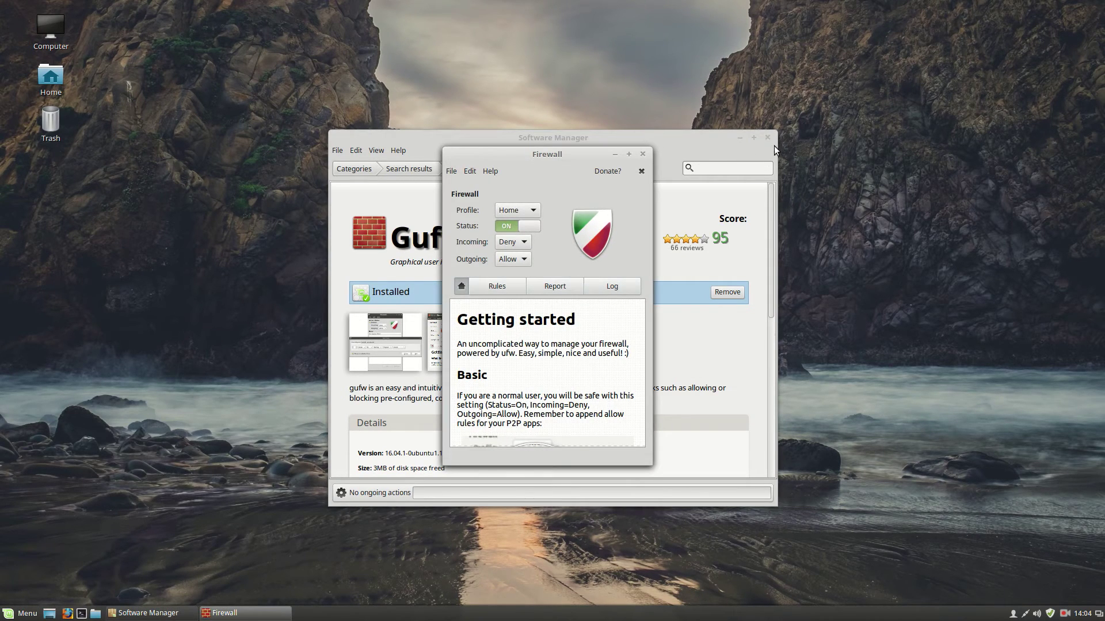
{"action": "left_click", "coordinate": [768, 138]}
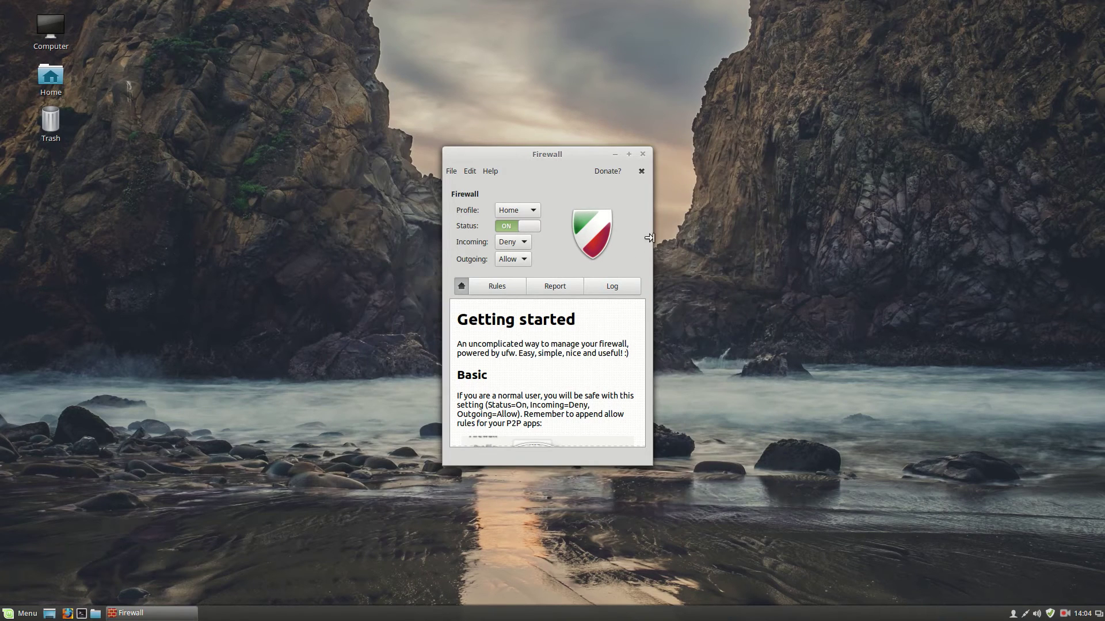
{"action": "left_click", "coordinate": [503, 289]}
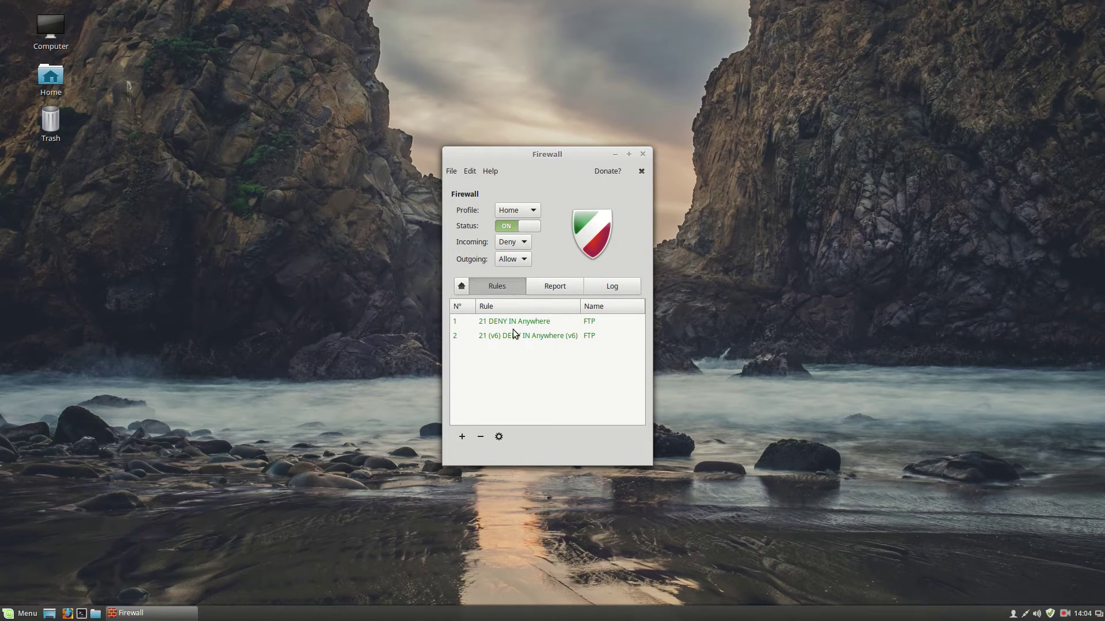
{"action": "left_click", "coordinate": [458, 438]}
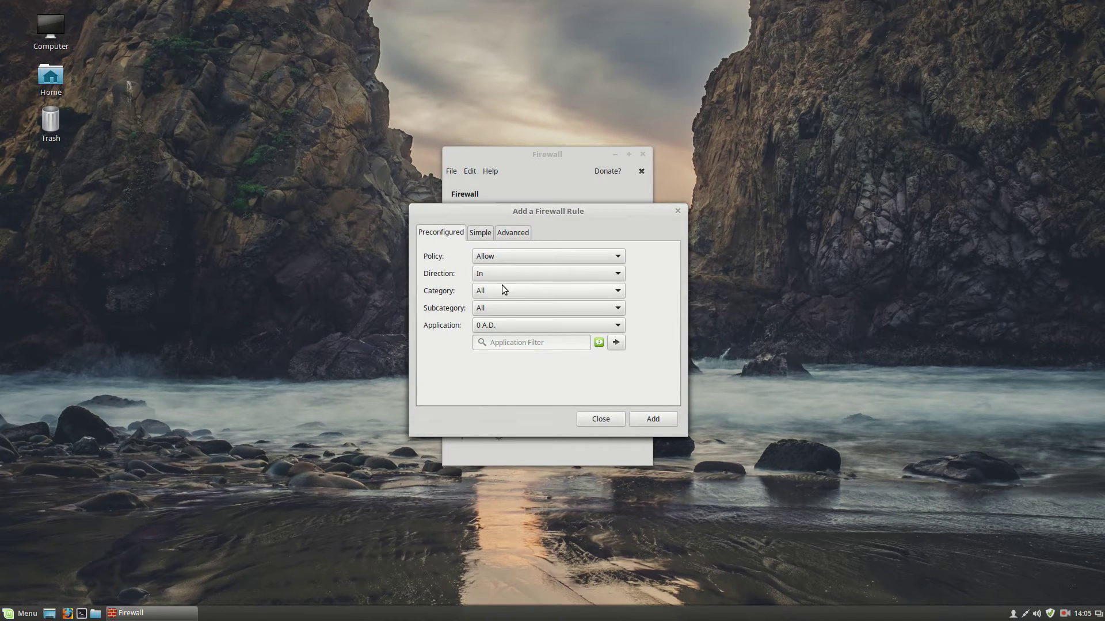
{"action": "left_click", "coordinate": [509, 256]}
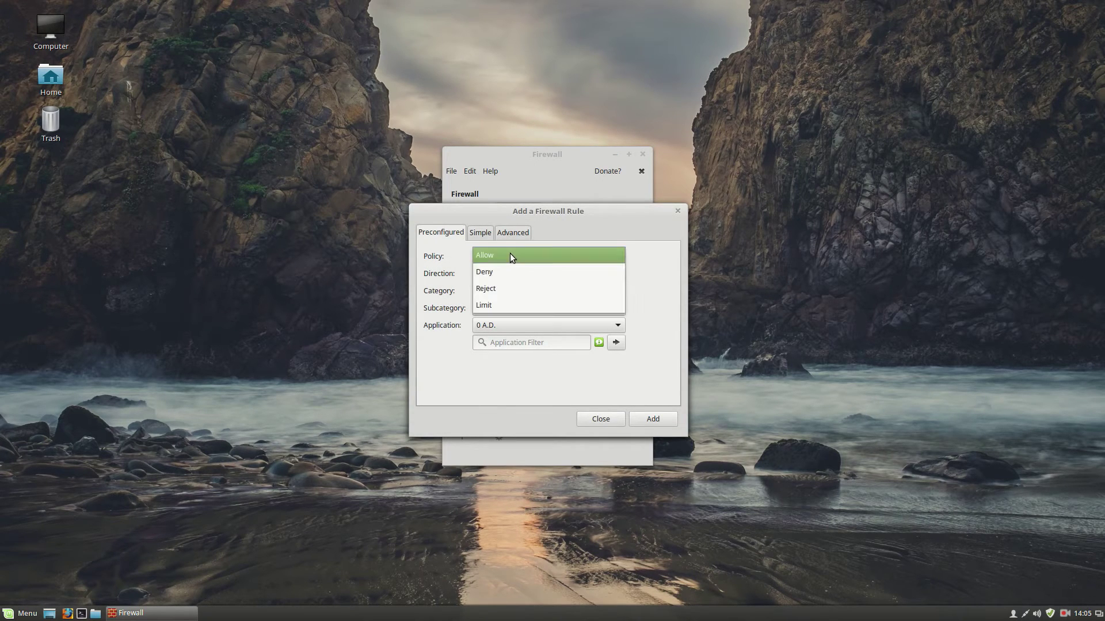
{"action": "left_click", "coordinate": [486, 277]}
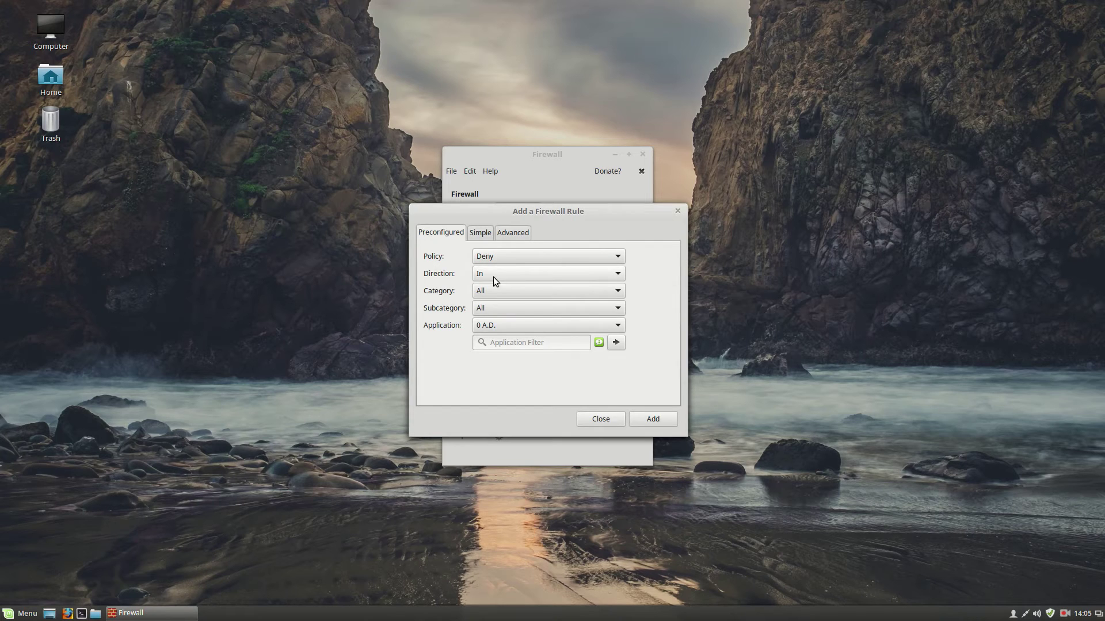
{"action": "left_click", "coordinate": [489, 326]}
{"action": "scroll", "coordinate": [554, 470], "scroll_direction": "down", "scroll_amount": 3}
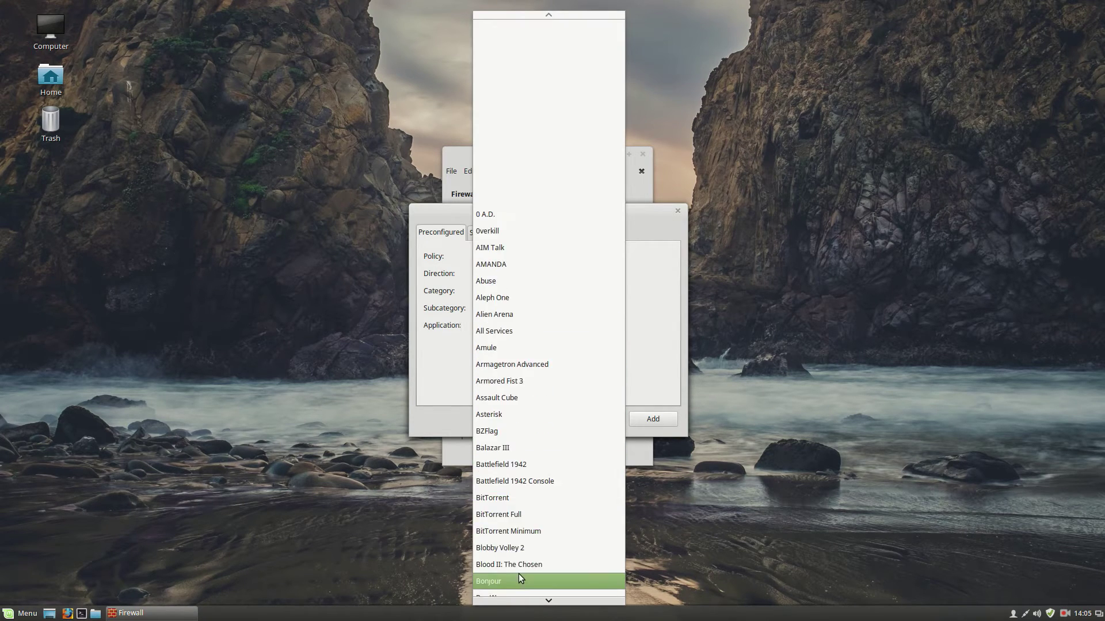
{"action": "mouse_move", "coordinate": [537, 600]}
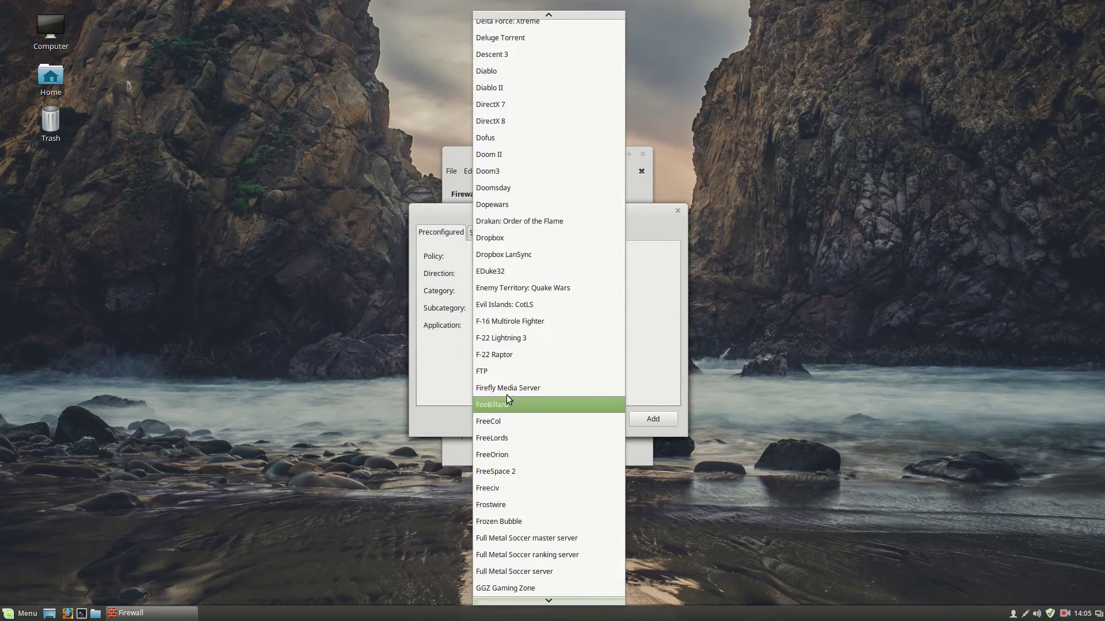
{"action": "left_click", "coordinate": [495, 376]}
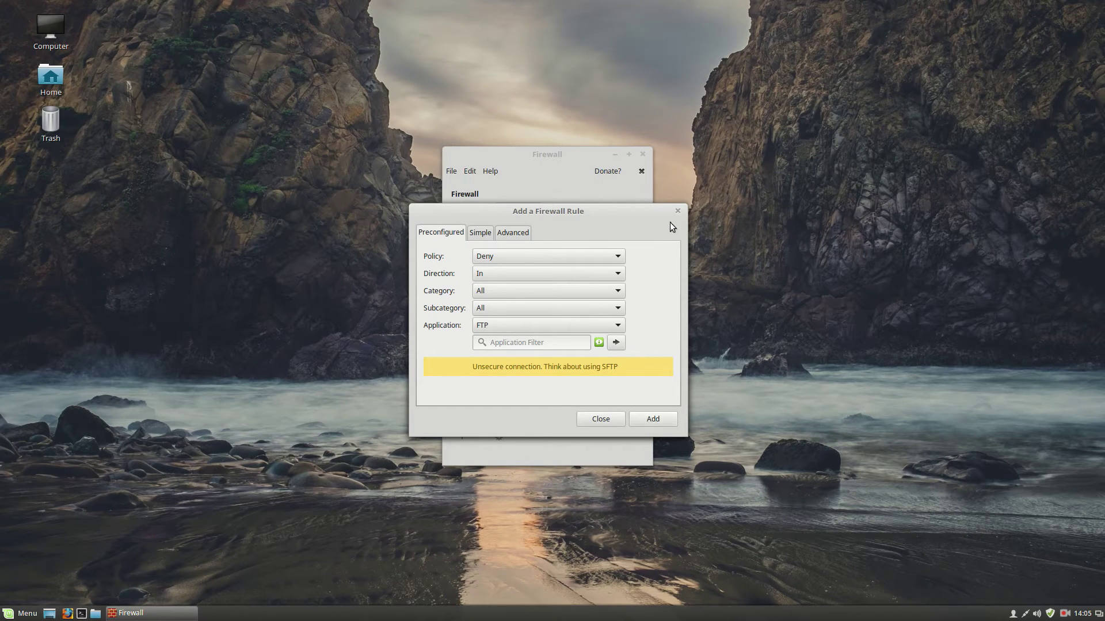
{"action": "left_click", "coordinate": [679, 211]}
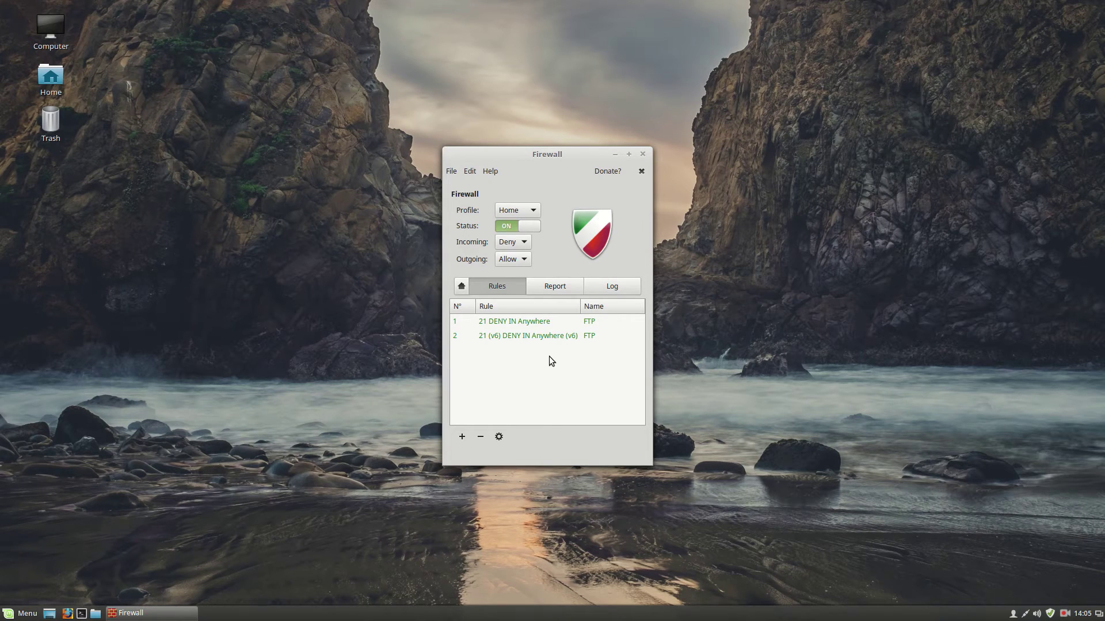
Browse the Gufw help wiki page, then close Firefox and the Firewall window.
{"action": "left_click", "coordinate": [491, 173]}
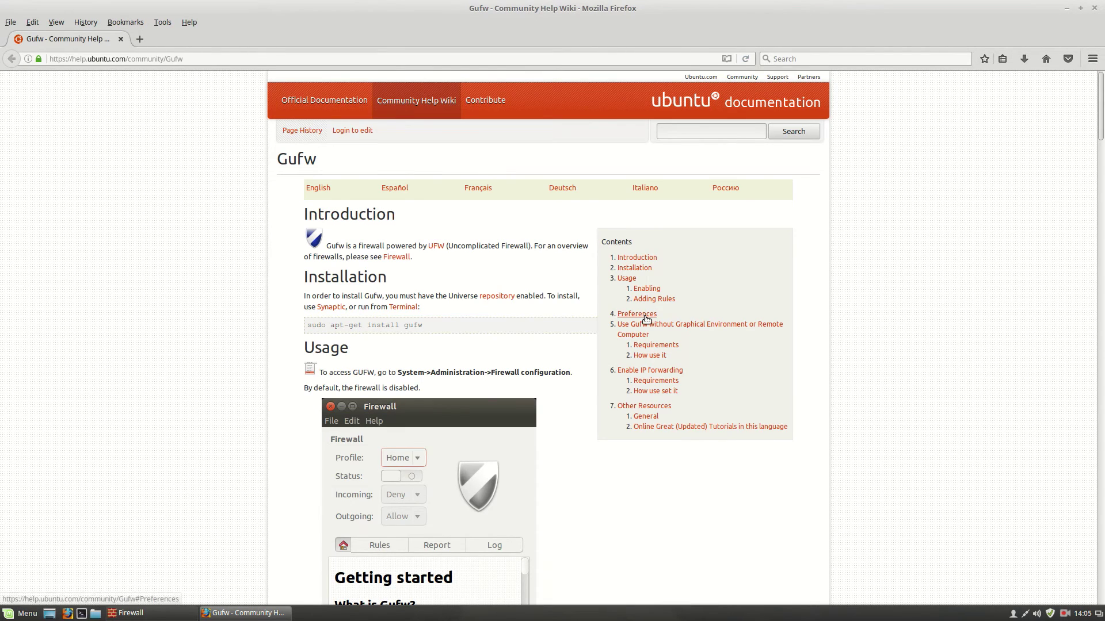
{"action": "scroll", "coordinate": [653, 324], "scroll_direction": "down", "scroll_amount": 8}
{"action": "scroll", "coordinate": [659, 331], "scroll_direction": "down", "scroll_amount": 7}
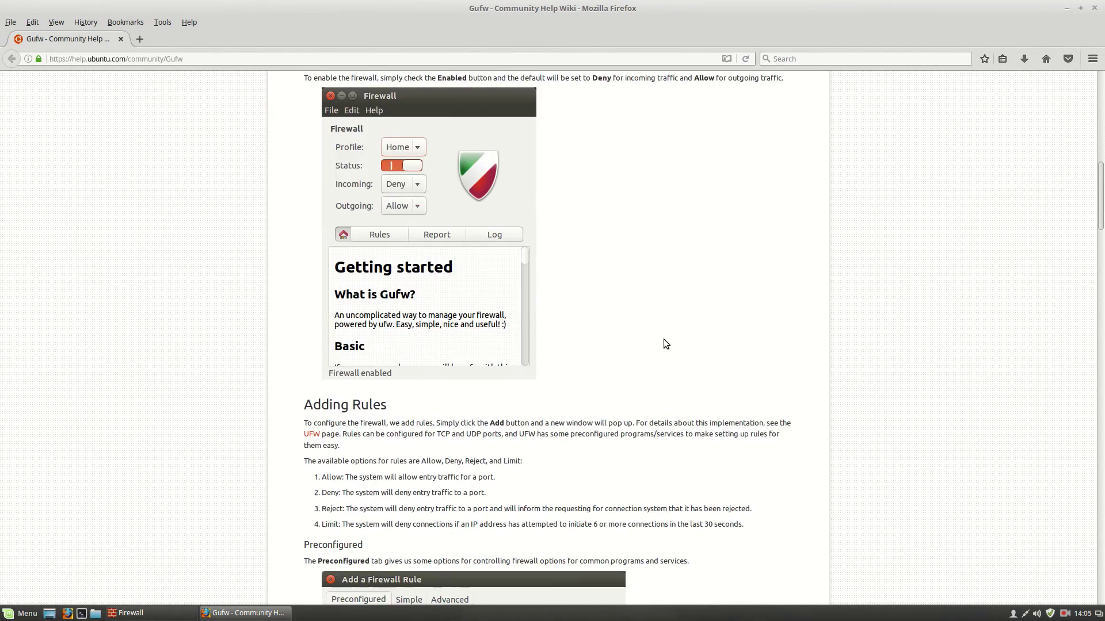
{"action": "scroll", "coordinate": [663, 343], "scroll_direction": "down", "scroll_amount": 5}
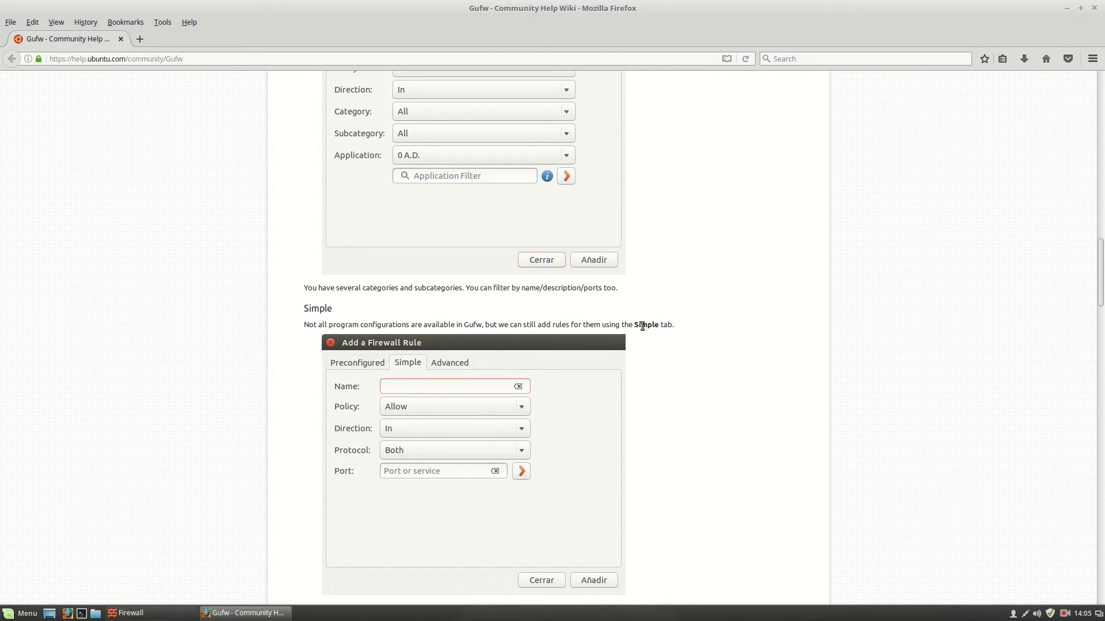
{"action": "left_click", "coordinate": [121, 39]}
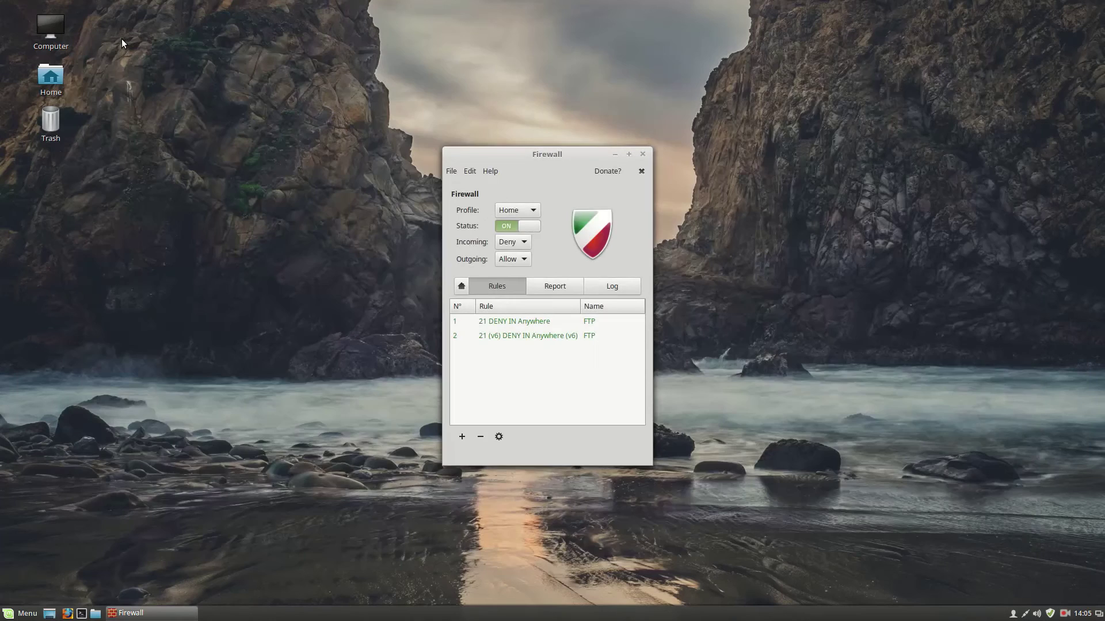
{"action": "left_click", "coordinate": [640, 172]}
{"action": "left_click", "coordinate": [11, 613]}
Open System Settings' Keyboard Shortcuts tab and start a new custom shortcut.
{"action": "type", "text": "system set"}
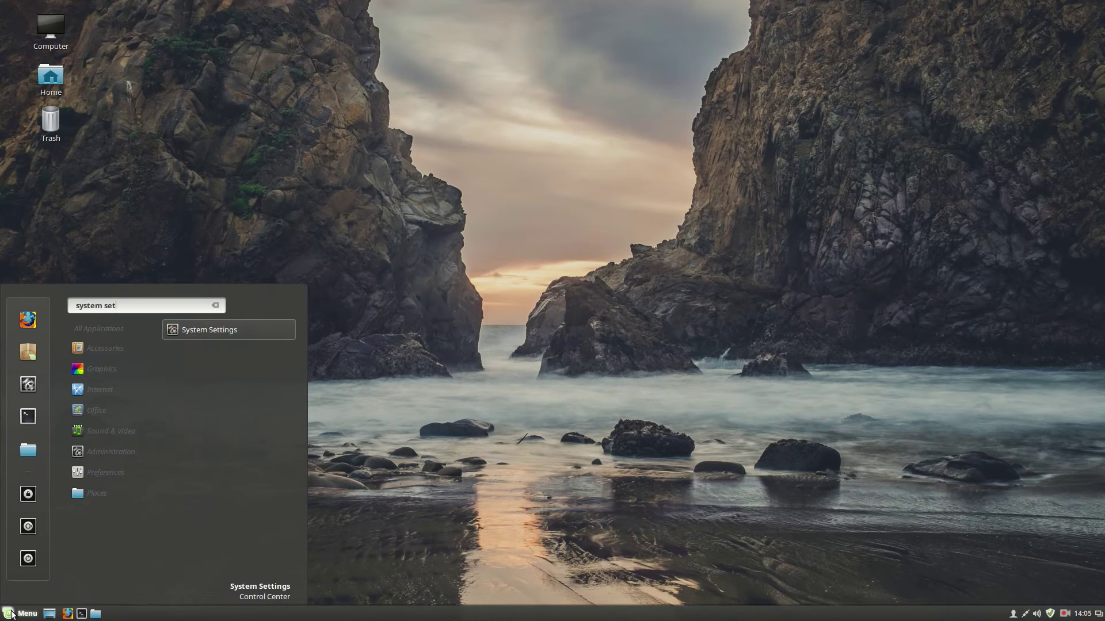
{"action": "key", "text": "Return"}
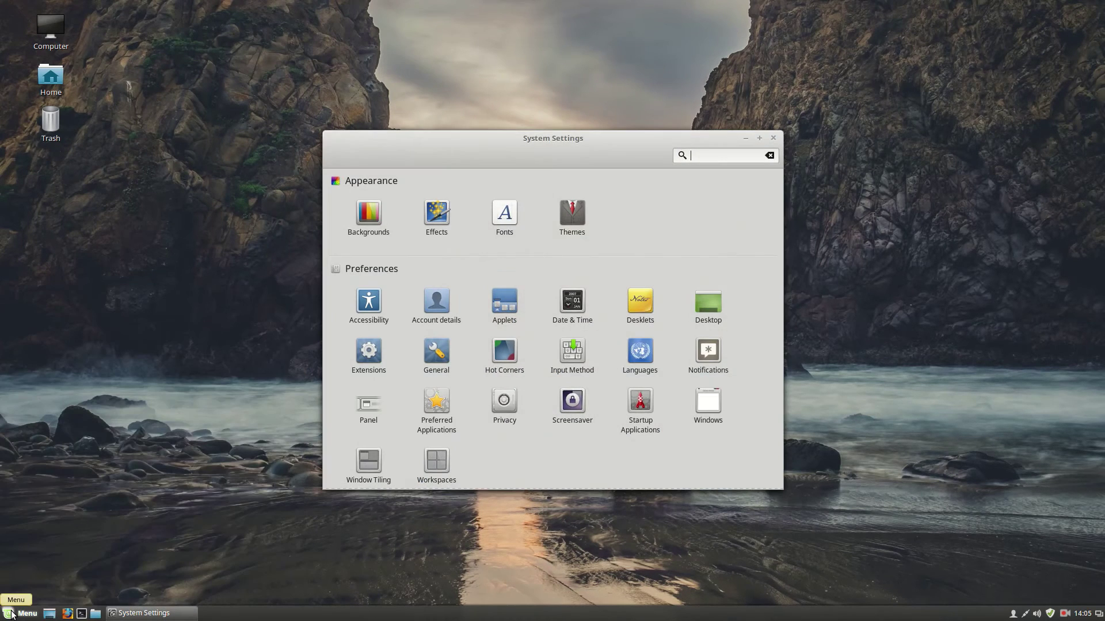
{"action": "type", "text": "keyb"}
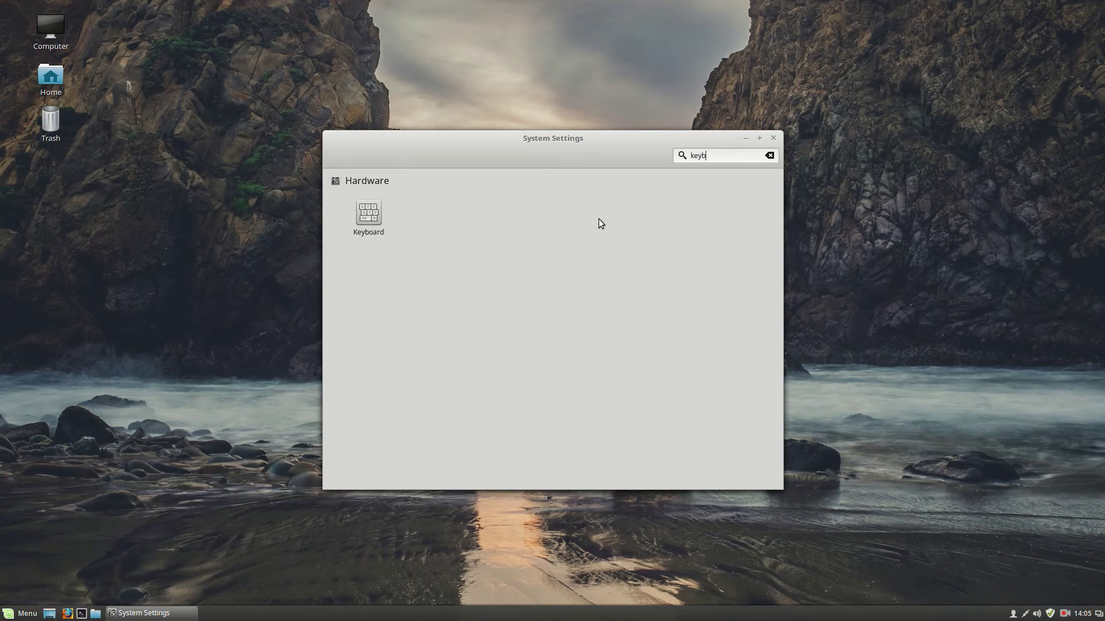
{"action": "left_click", "coordinate": [370, 212]}
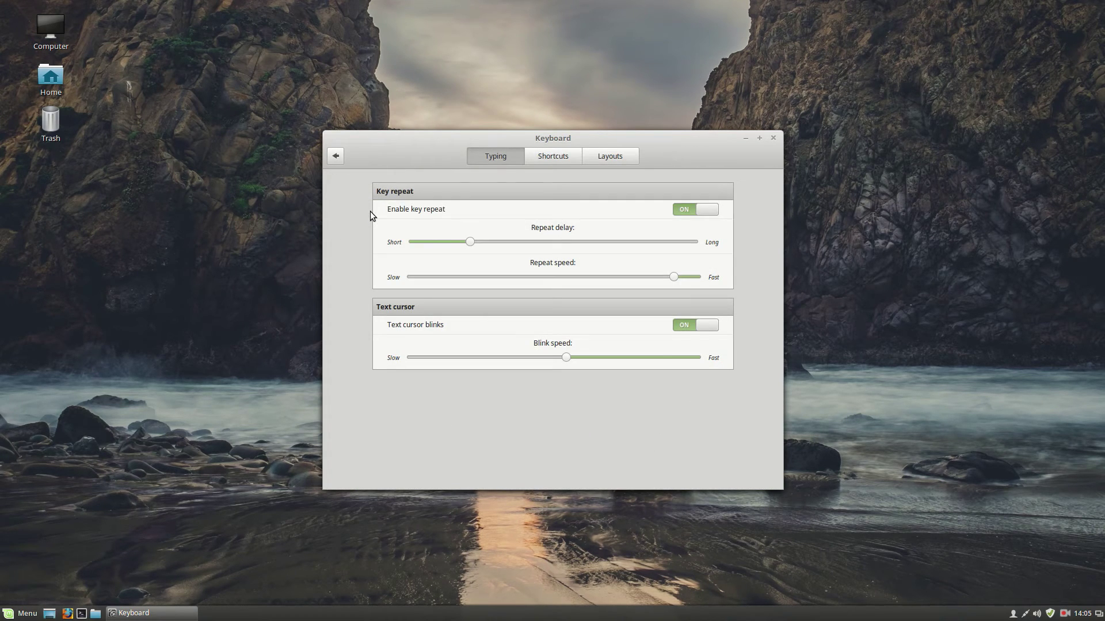
{"action": "left_click", "coordinate": [559, 154]}
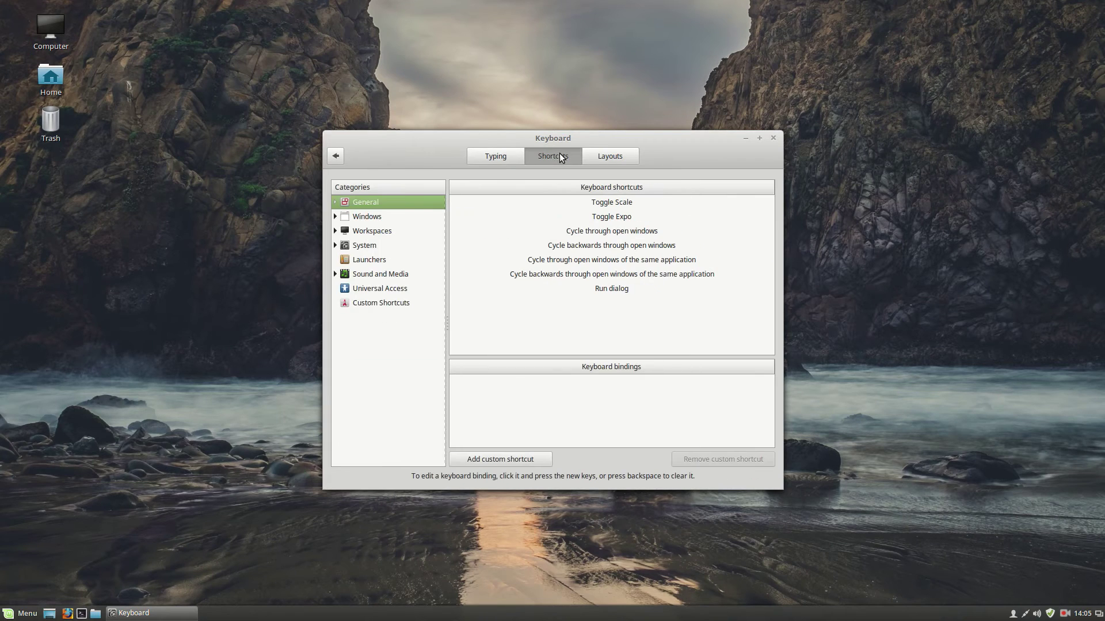
{"action": "left_click", "coordinate": [503, 462]}
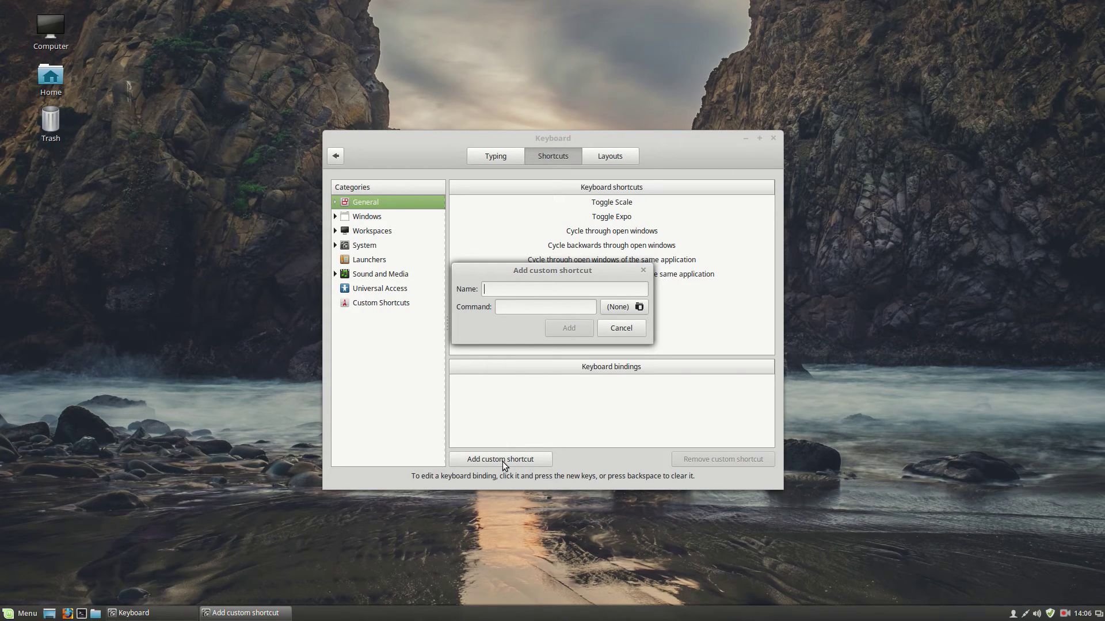
Add custom shortcut 'firefox' running firefox bound to Ctrl+F, then close Keyboard settings and Firefox.
{"action": "type", "text": "firefoxfirefox"}
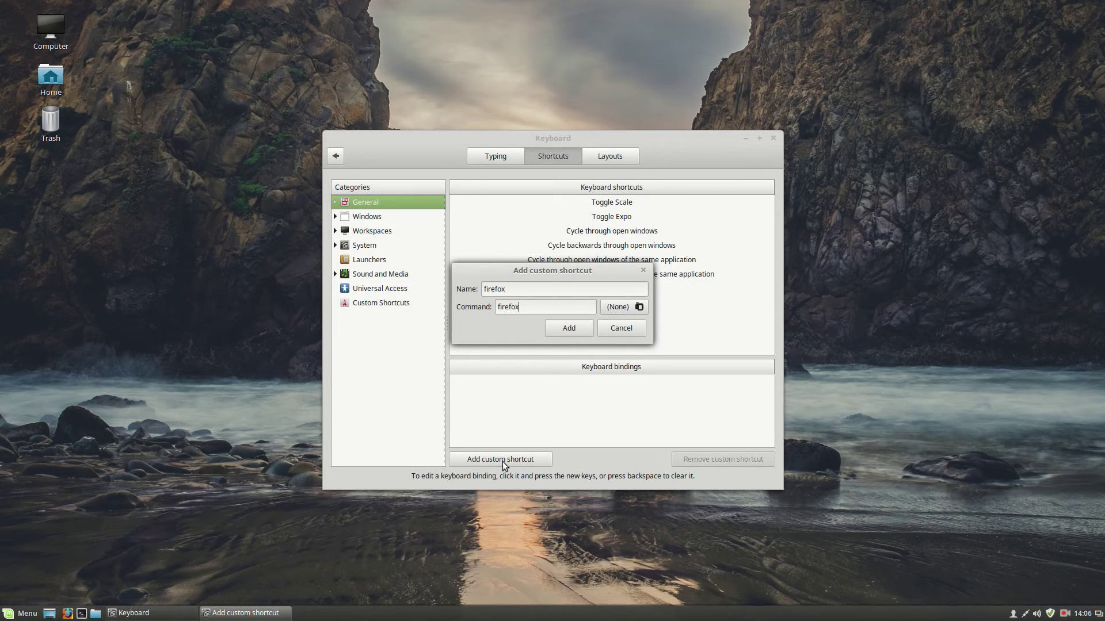
{"action": "left_click", "coordinate": [575, 333]}
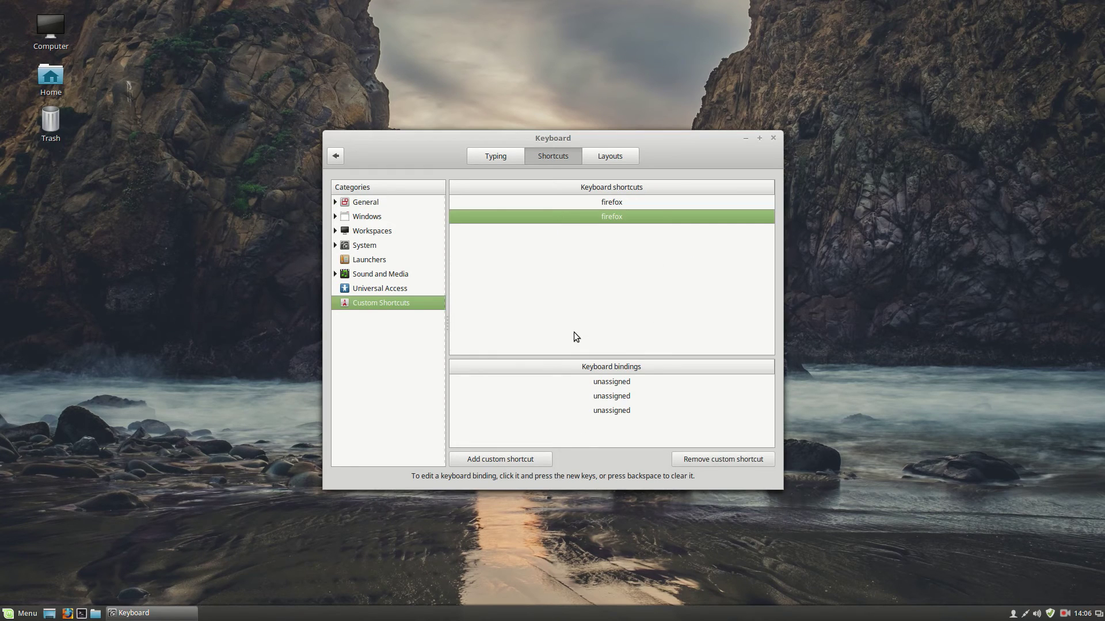
{"action": "left_click", "coordinate": [620, 382]}
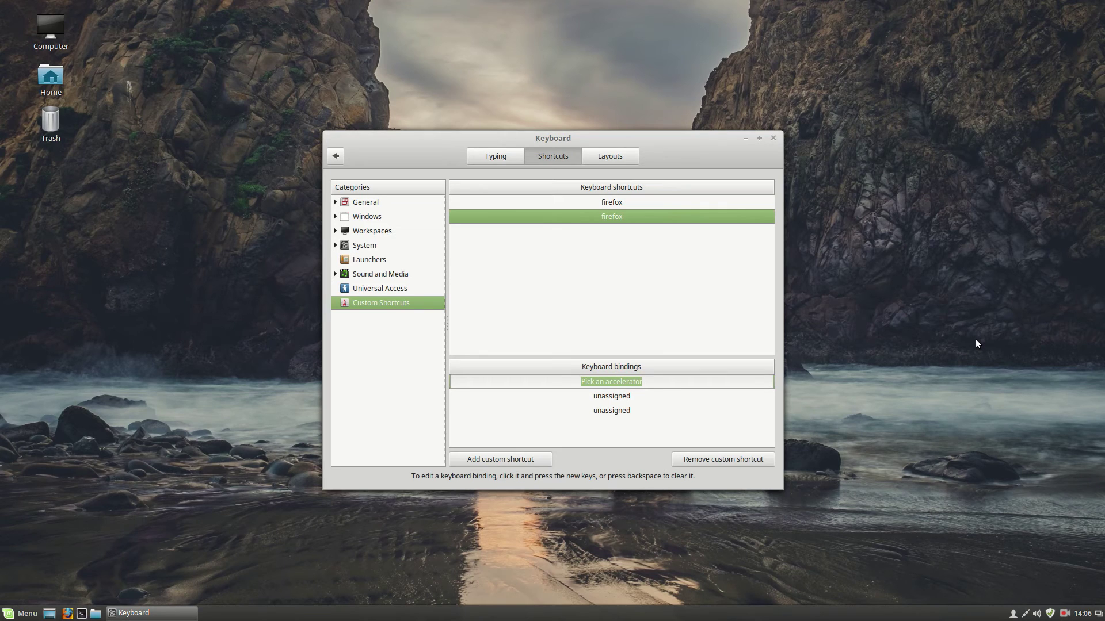
{"action": "key", "text": "ctrl+f"}
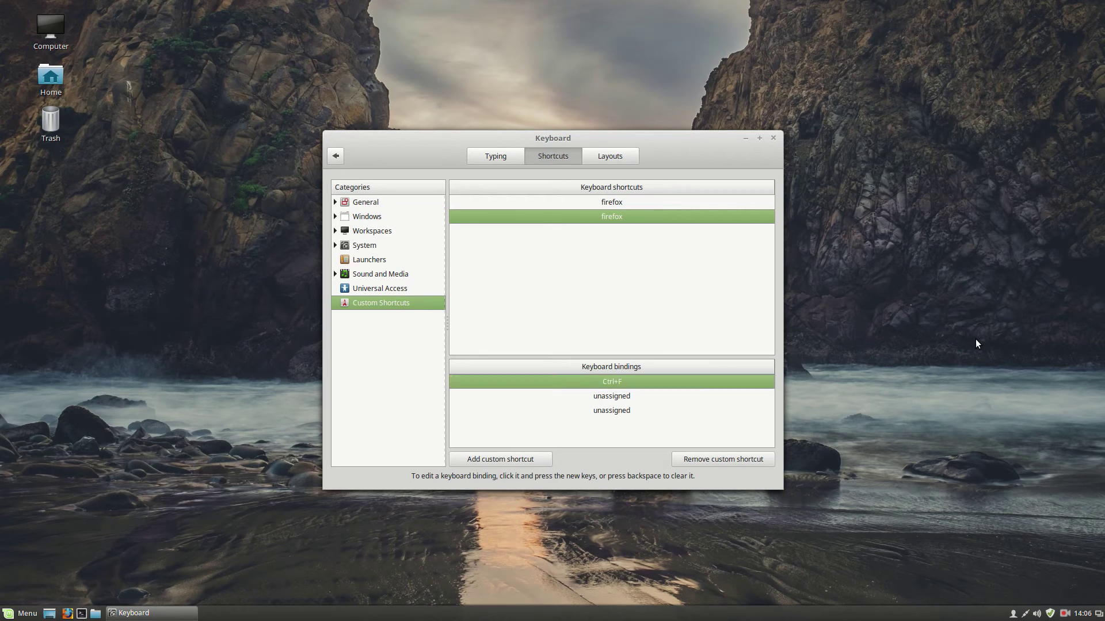
{"action": "left_click", "coordinate": [775, 138]}
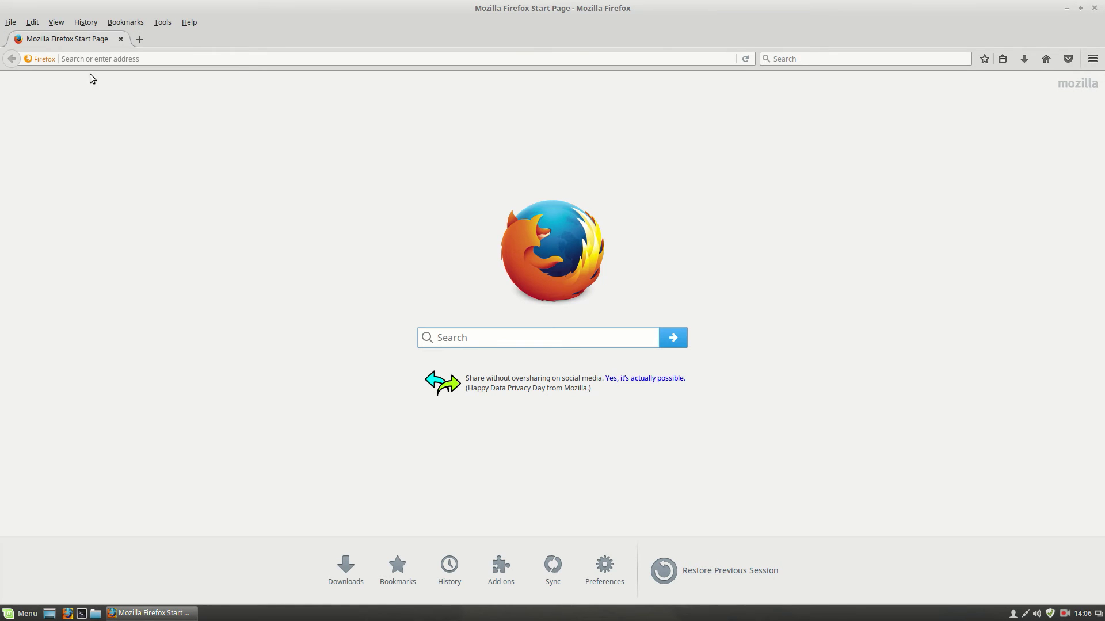
{"action": "left_click", "coordinate": [122, 39]}
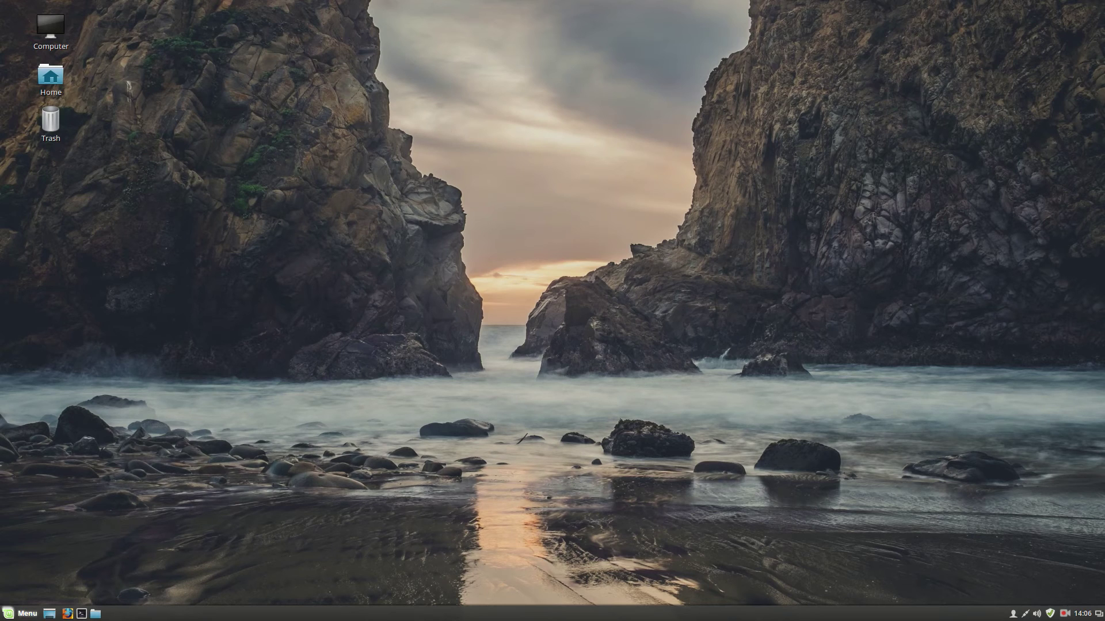
{"action": "left_click", "coordinate": [67, 613]}
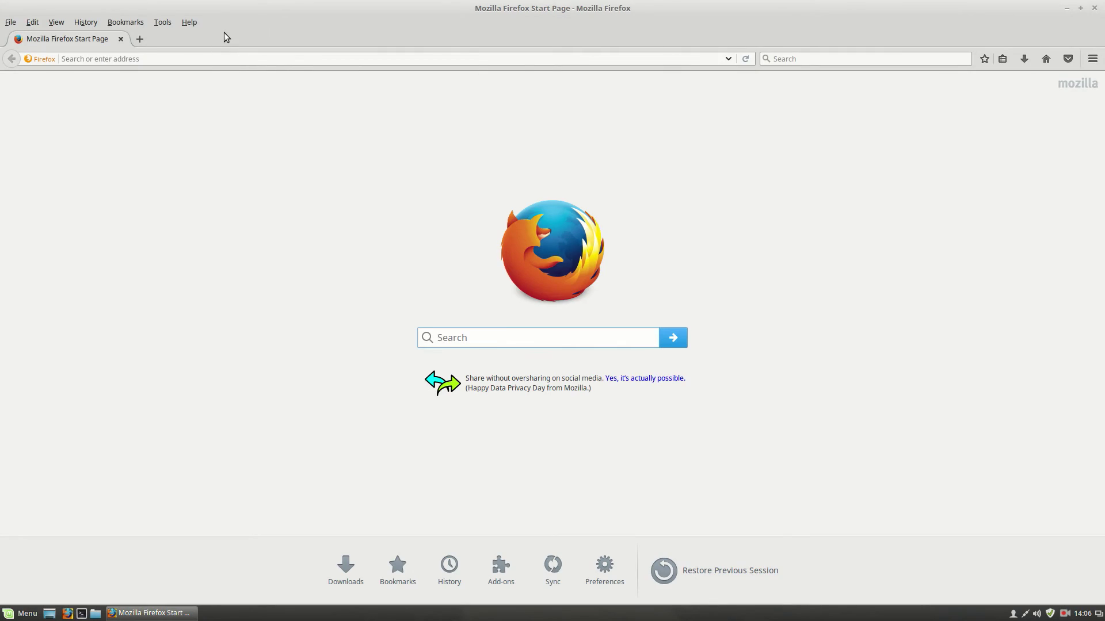
{"action": "right_click", "coordinate": [226, 38]}
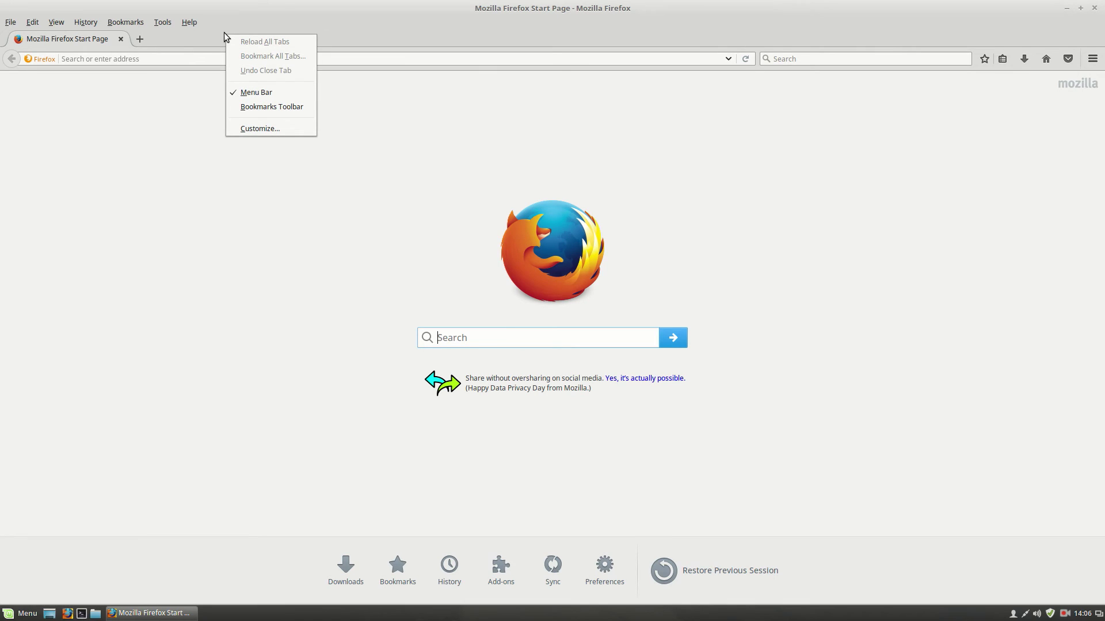
{"action": "left_click", "coordinate": [256, 95]}
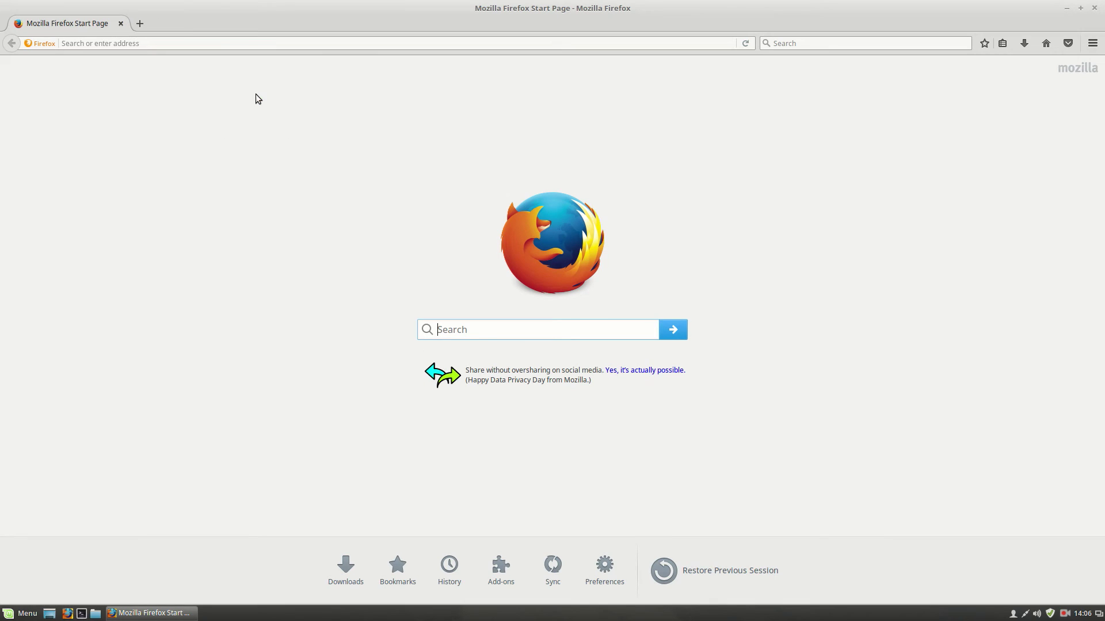
{"action": "right_click", "coordinate": [238, 16]}
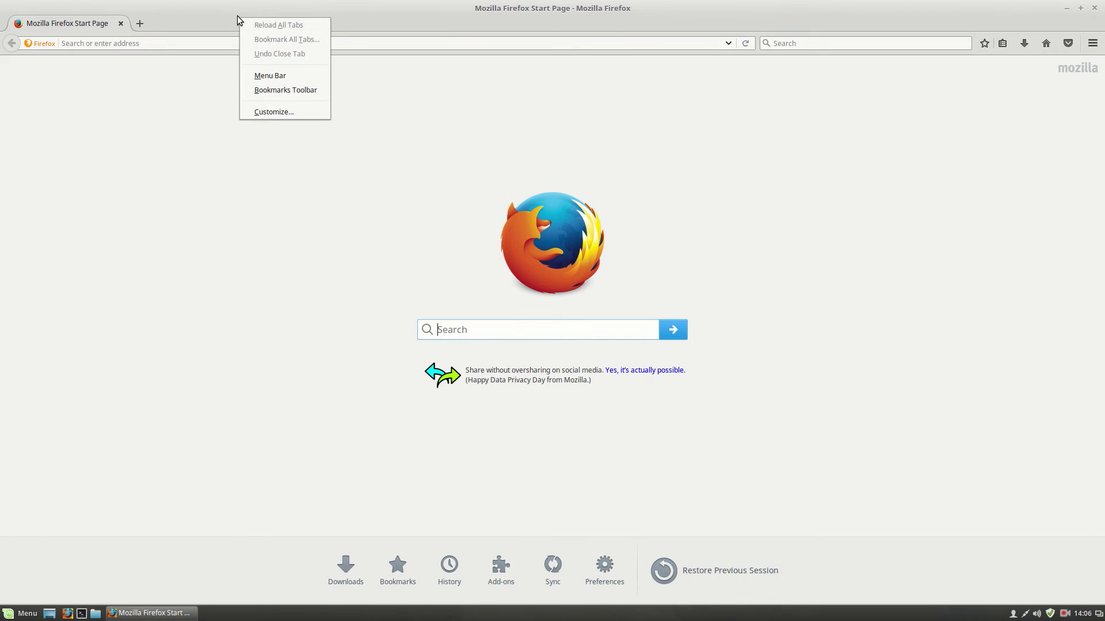
{"action": "left_click", "coordinate": [271, 75]}
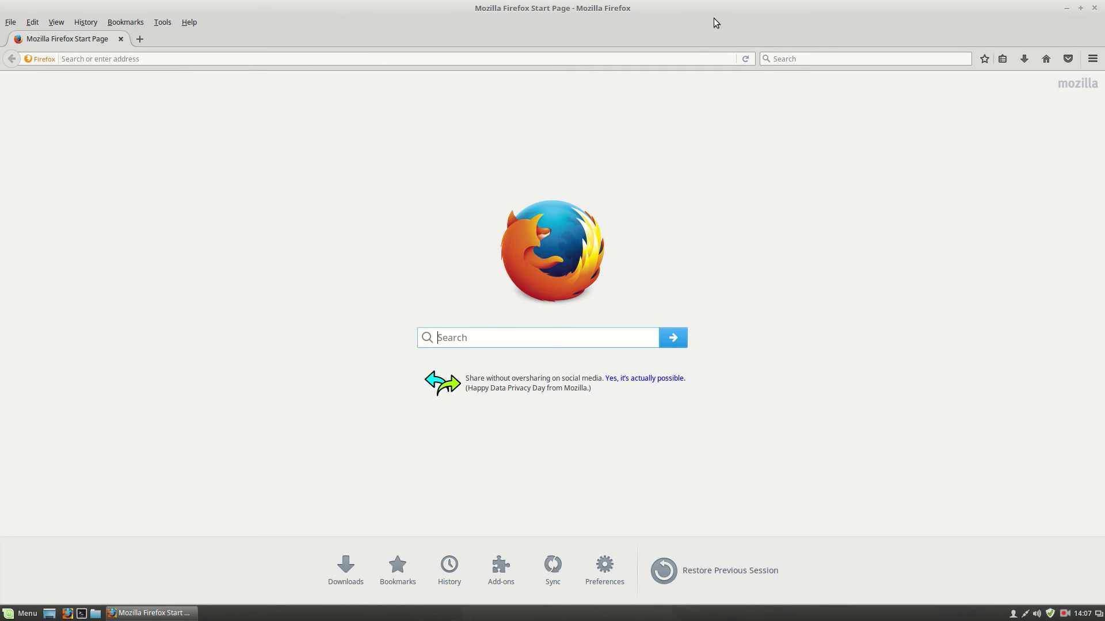
Select Google among Firefox's one-click search engines and open the Linux Mint search engines page.
{"action": "left_click", "coordinate": [765, 61]}
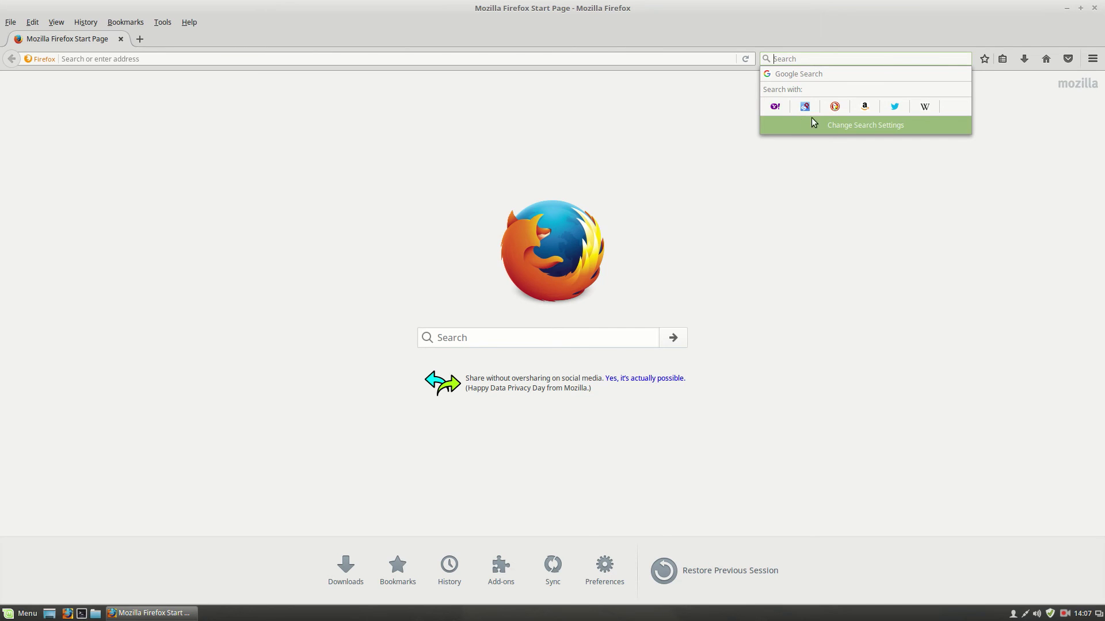
{"action": "left_click", "coordinate": [848, 129]}
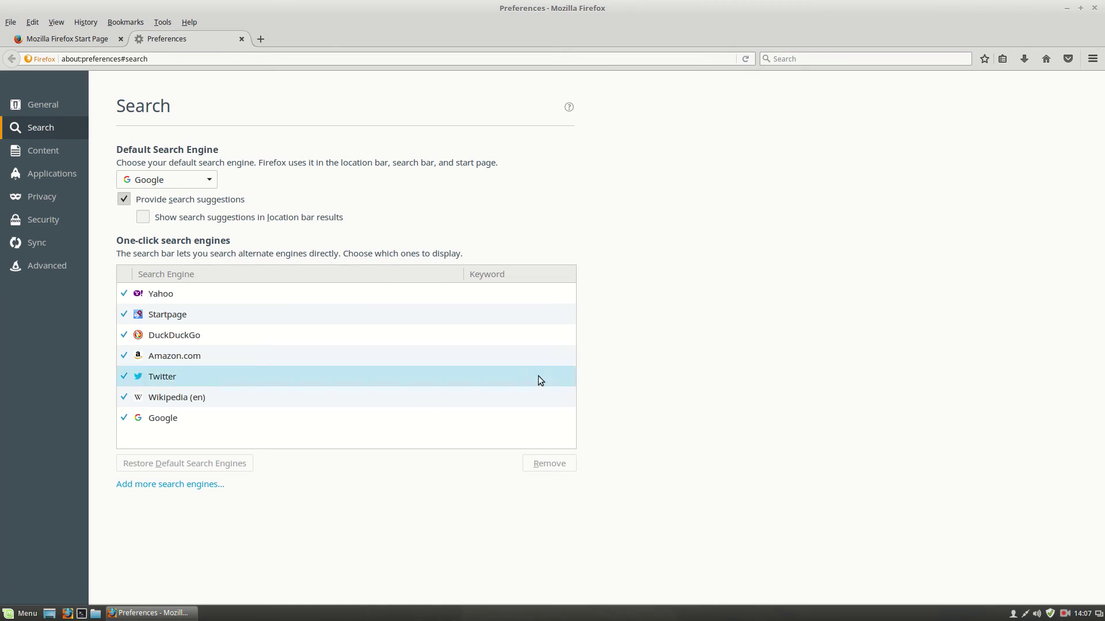
{"action": "left_click", "coordinate": [175, 416]}
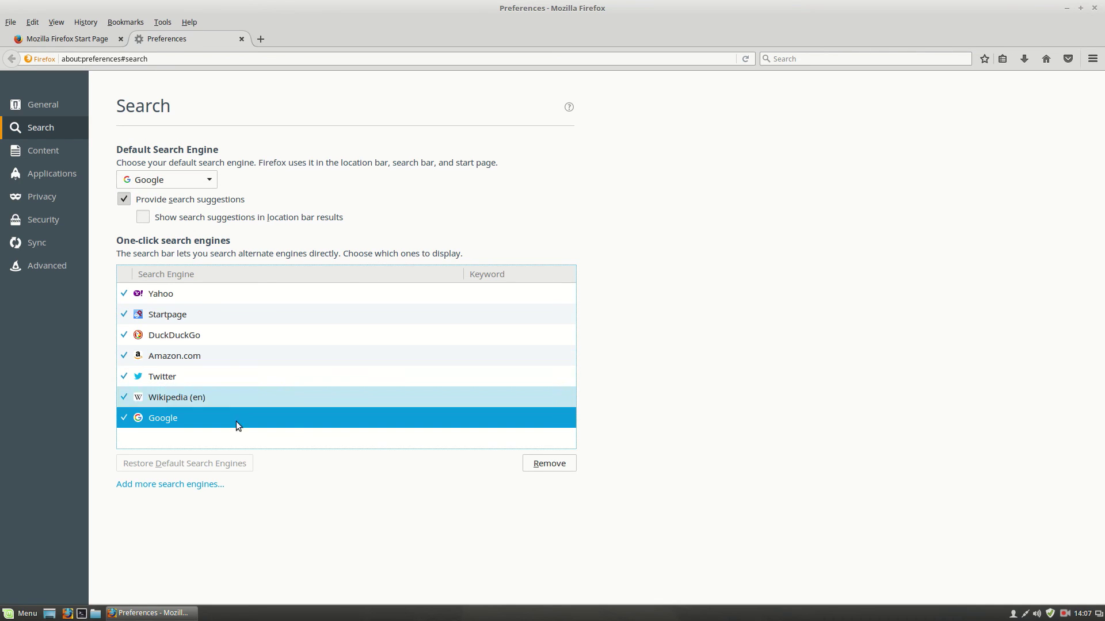
{"action": "left_click", "coordinate": [187, 485]}
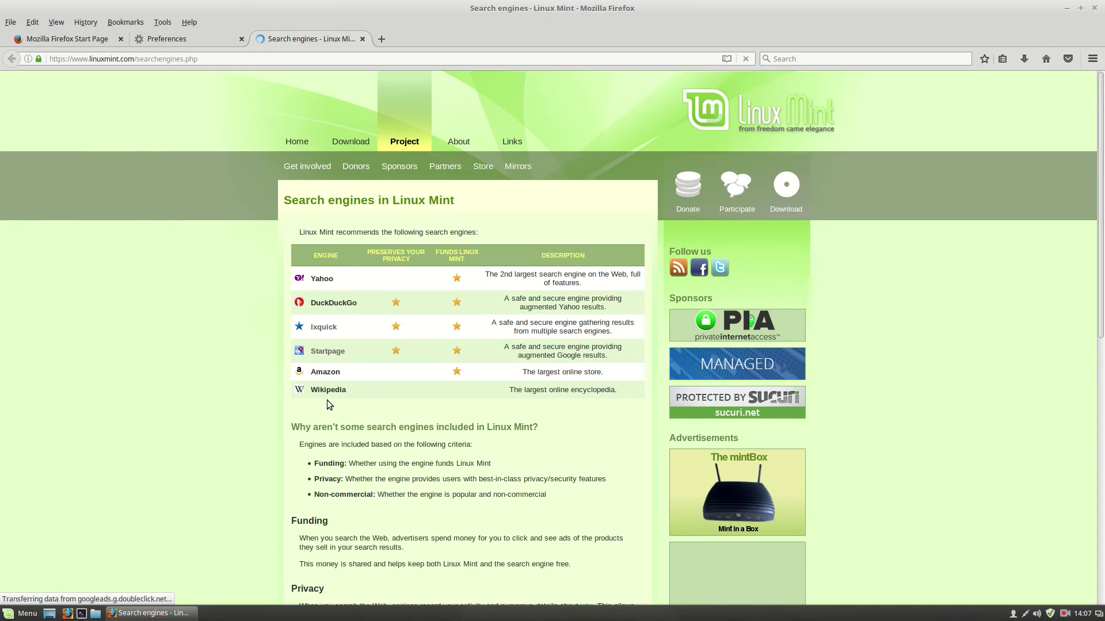
Open the 'Google in Linux Mint' page under Commercial Engines and check the search bar's engine list.
{"action": "scroll", "coordinate": [327, 399], "scroll_direction": "down", "scroll_amount": 5}
{"action": "scroll", "coordinate": [567, 374], "scroll_direction": "down", "scroll_amount": 6}
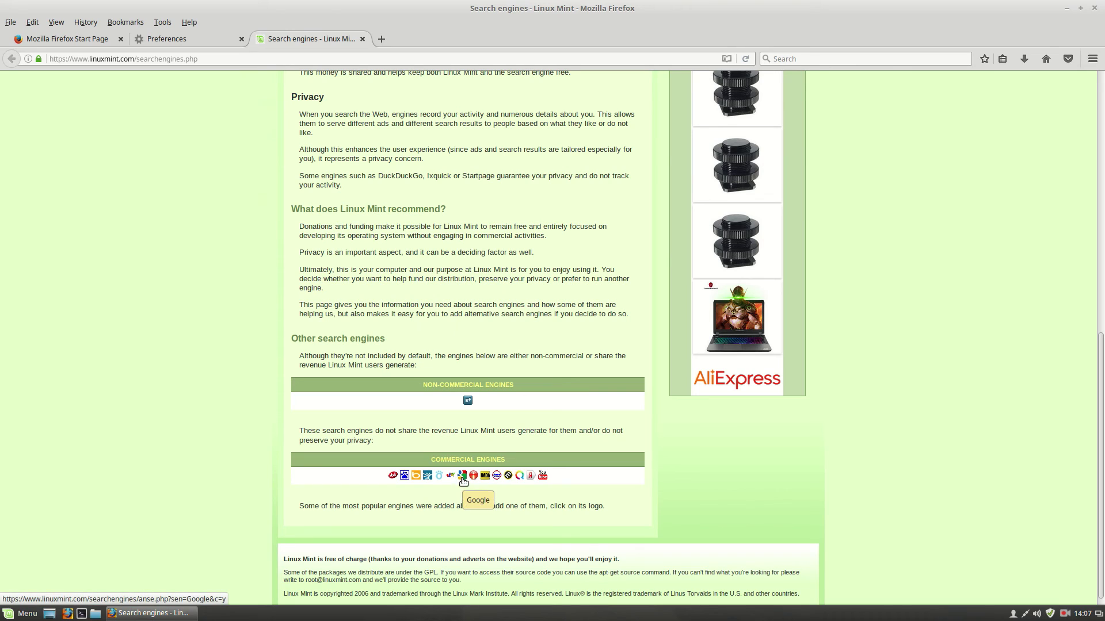
{"action": "left_click", "coordinate": [462, 477]}
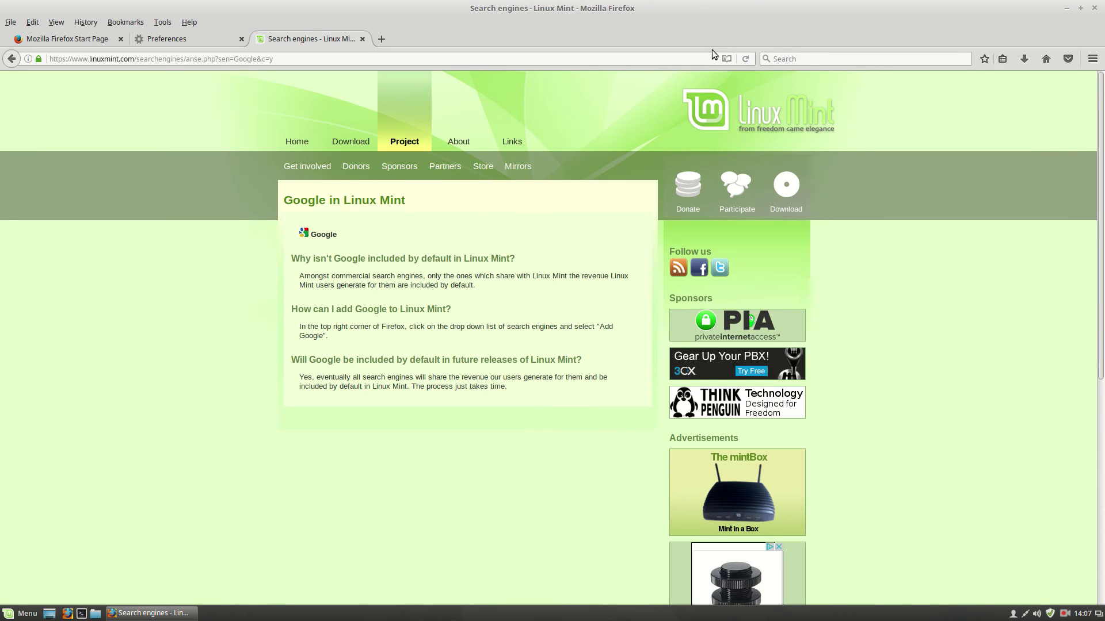
{"action": "left_click", "coordinate": [766, 58]}
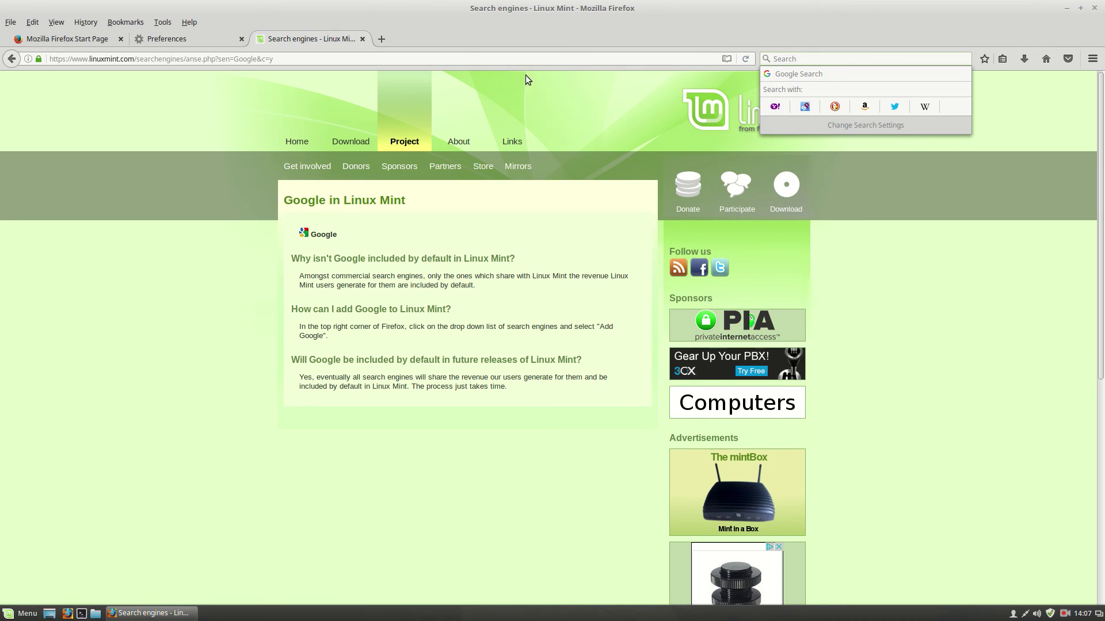
Set Google as Firefox's default search engine, then close Firefox with its three tabs.
{"action": "left_click", "coordinate": [194, 32]}
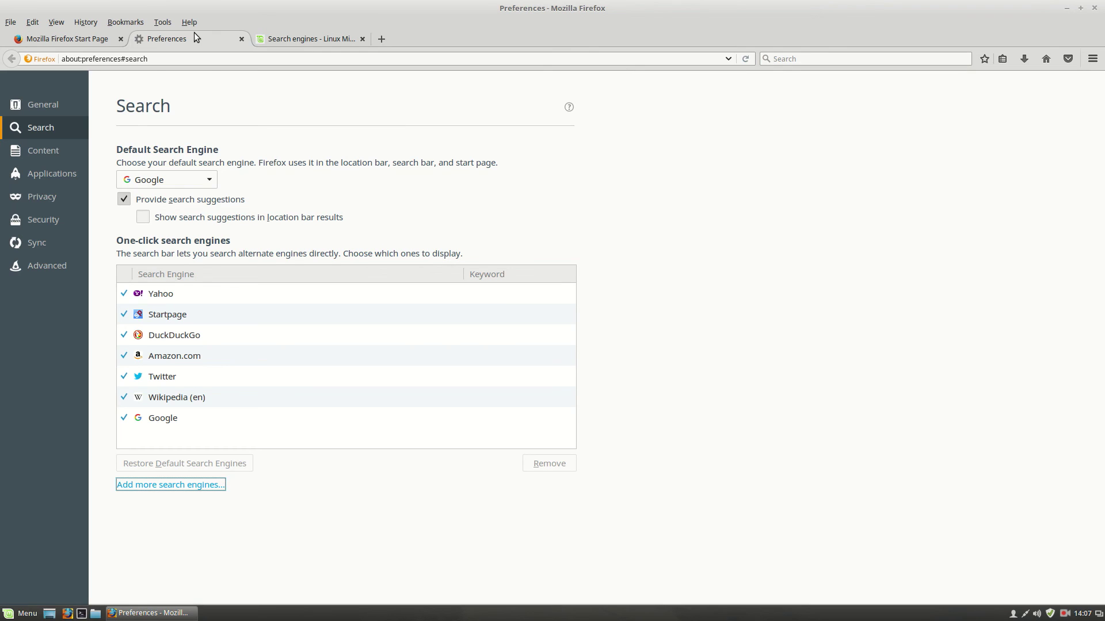
{"action": "left_click", "coordinate": [181, 181]}
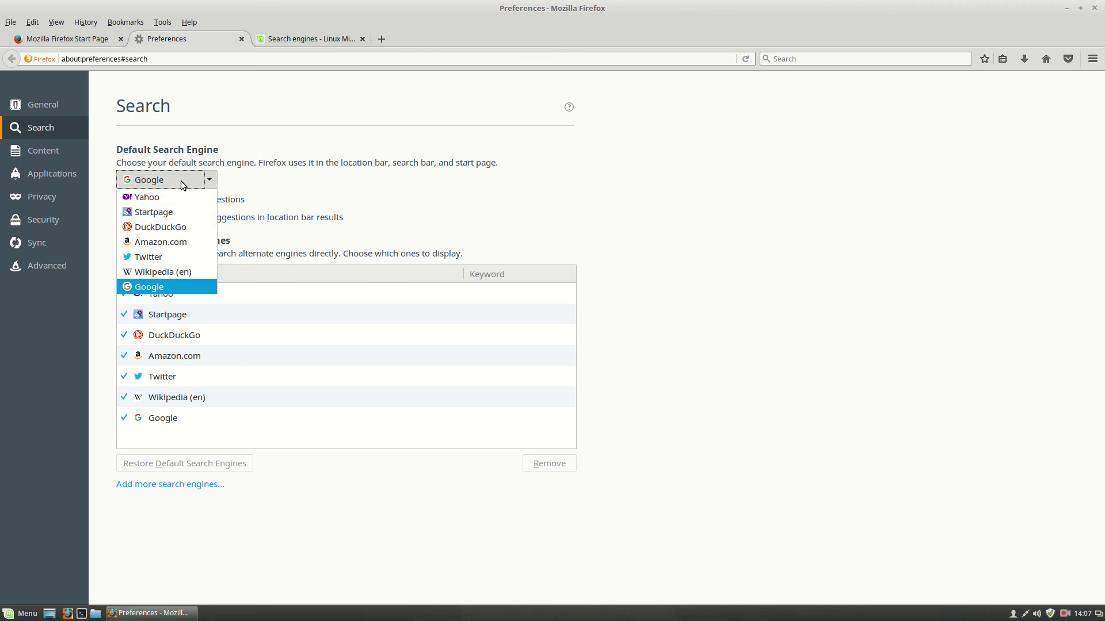
{"action": "left_click", "coordinate": [152, 288]}
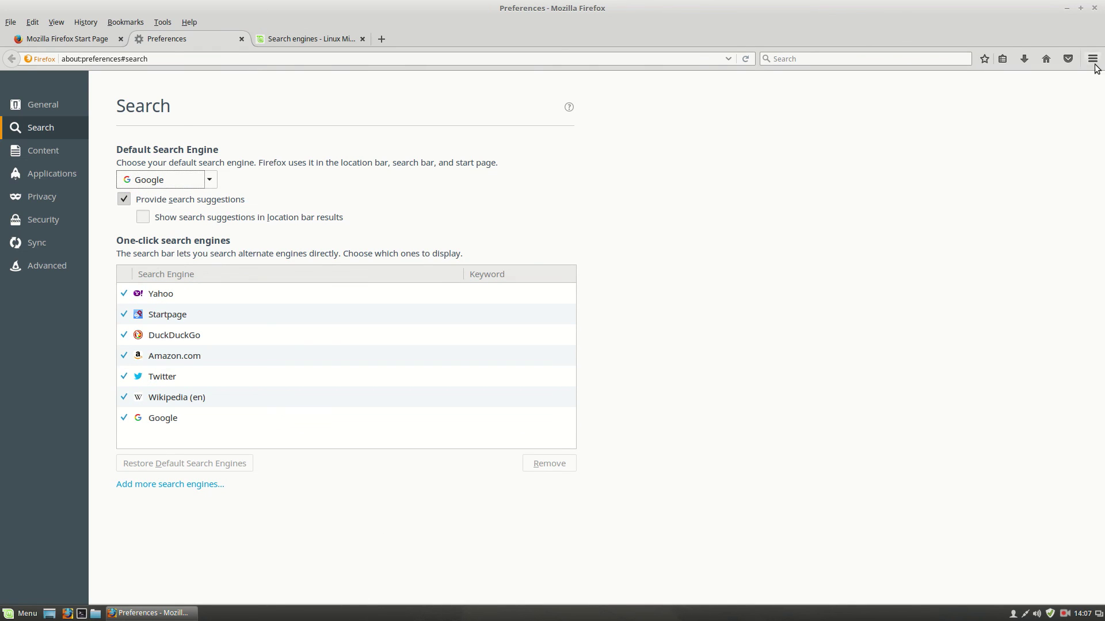
{"action": "left_click", "coordinate": [1093, 8]}
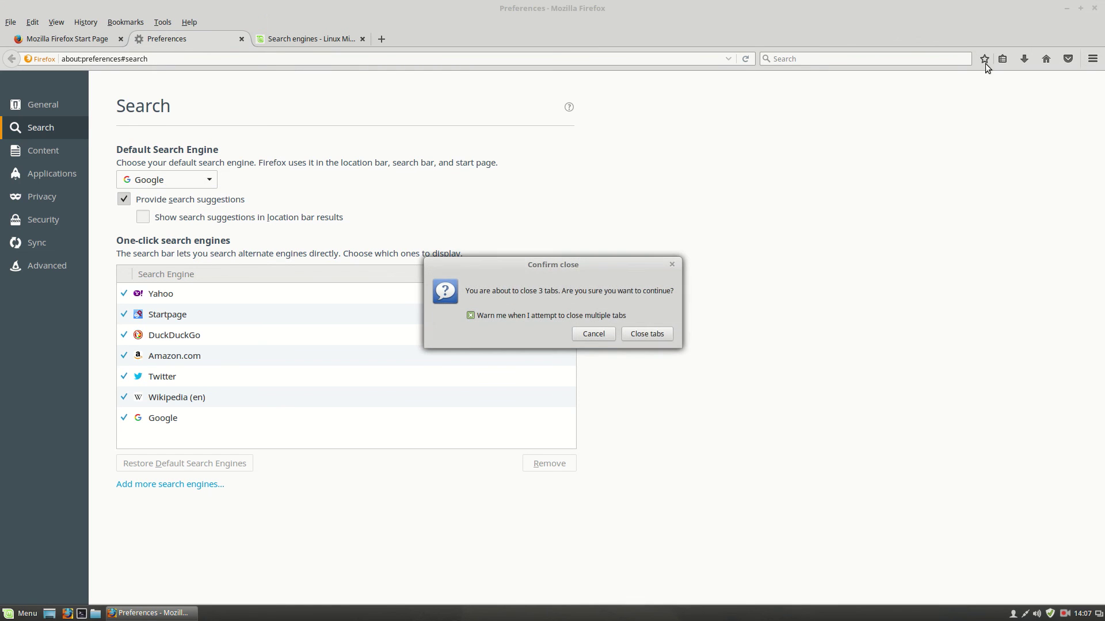
{"action": "left_click", "coordinate": [648, 333]}
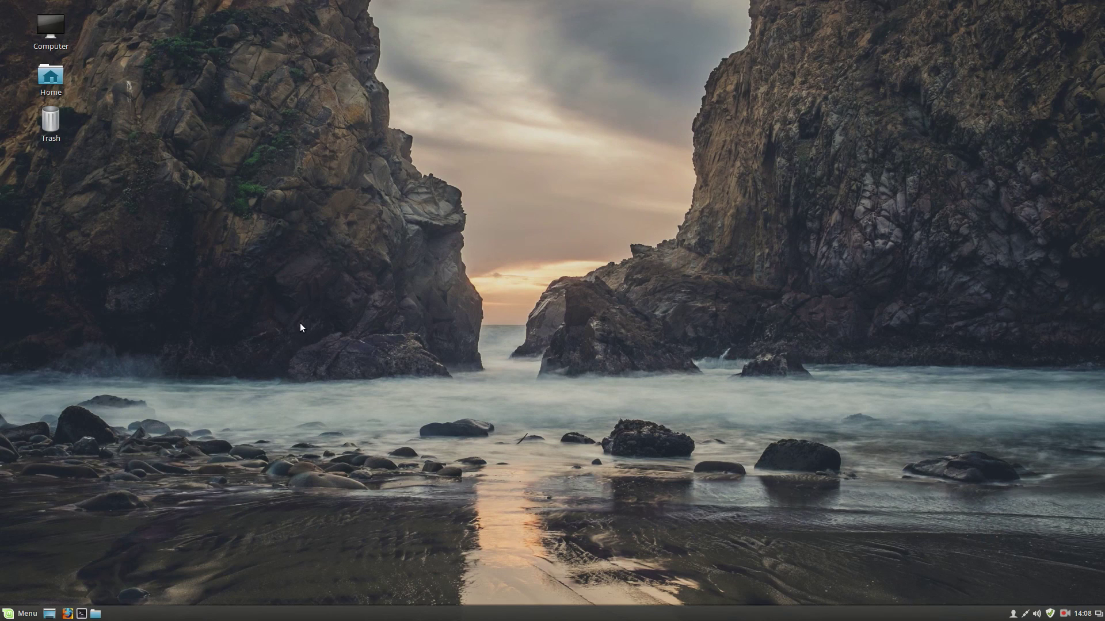